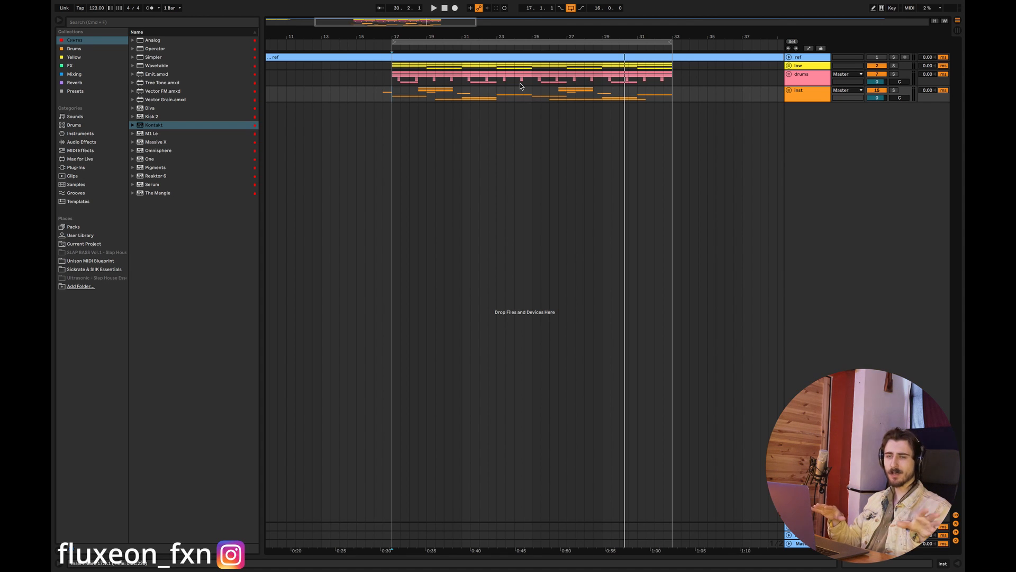
# - Unfold the low group and set a four-bar loop from bar 17 to bar 21
pyautogui.moveTo(626, 6)
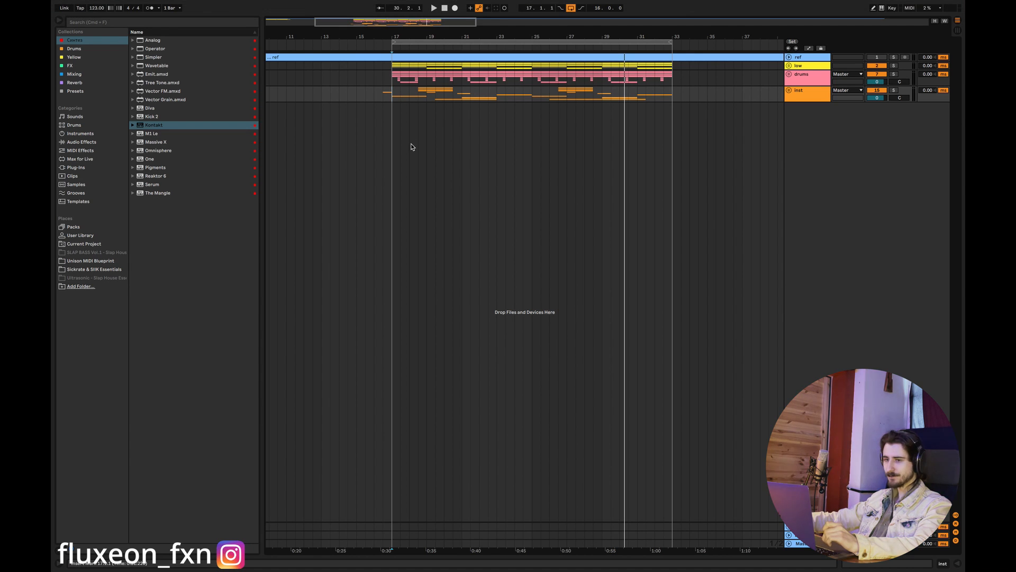
pyautogui.moveTo(399, 23); pyautogui.dragTo(390, 52)
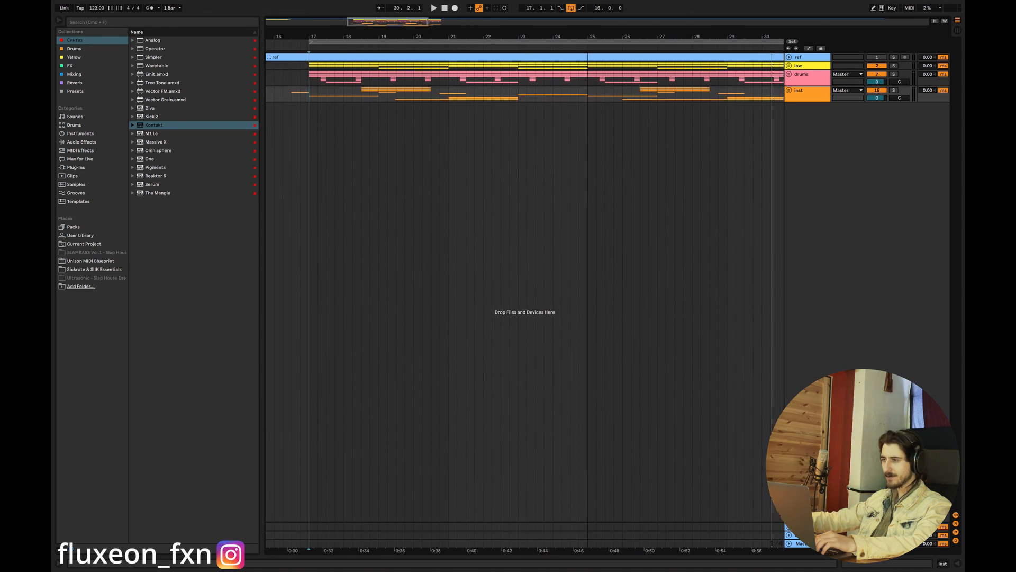
pyautogui.click(790, 66)
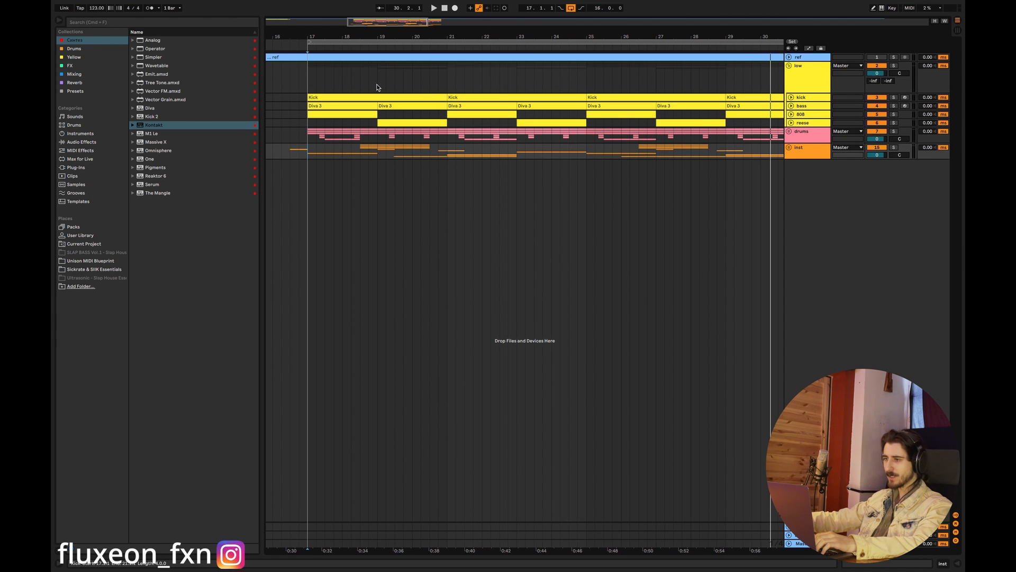
pyautogui.moveTo(306, 72); pyautogui.dragTo(447, 77)
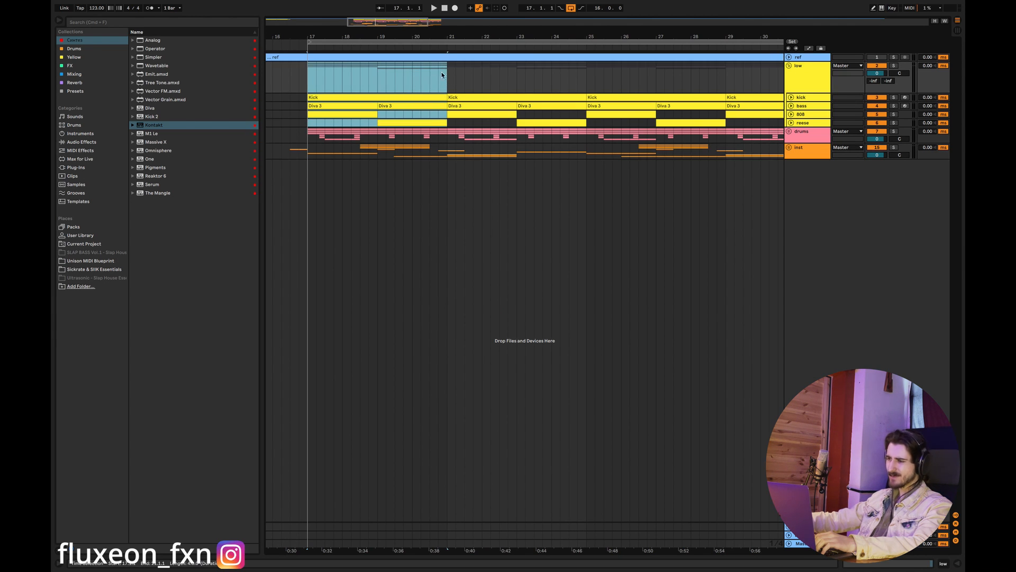
pyautogui.press('super+l')
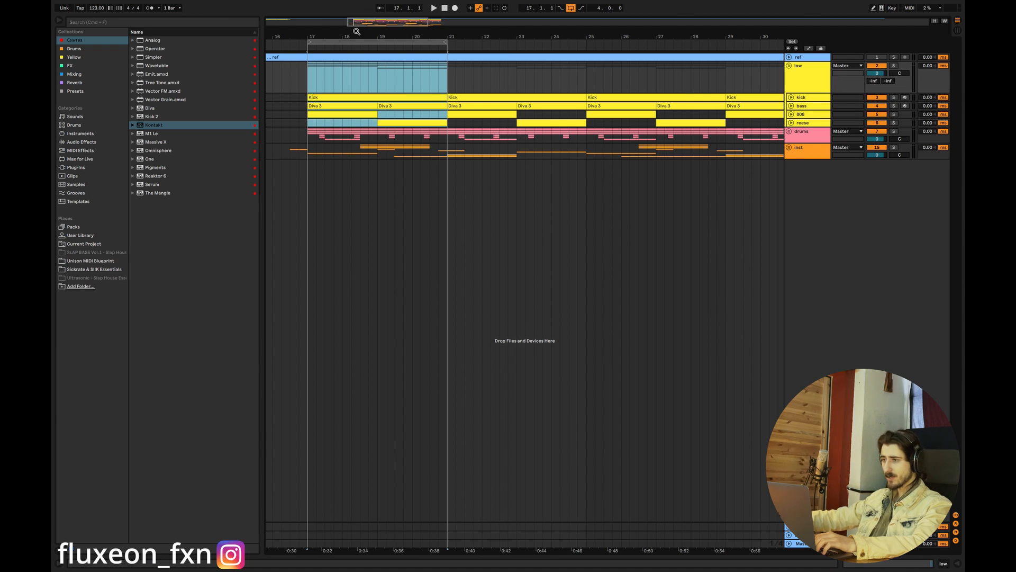
pyautogui.press('z')
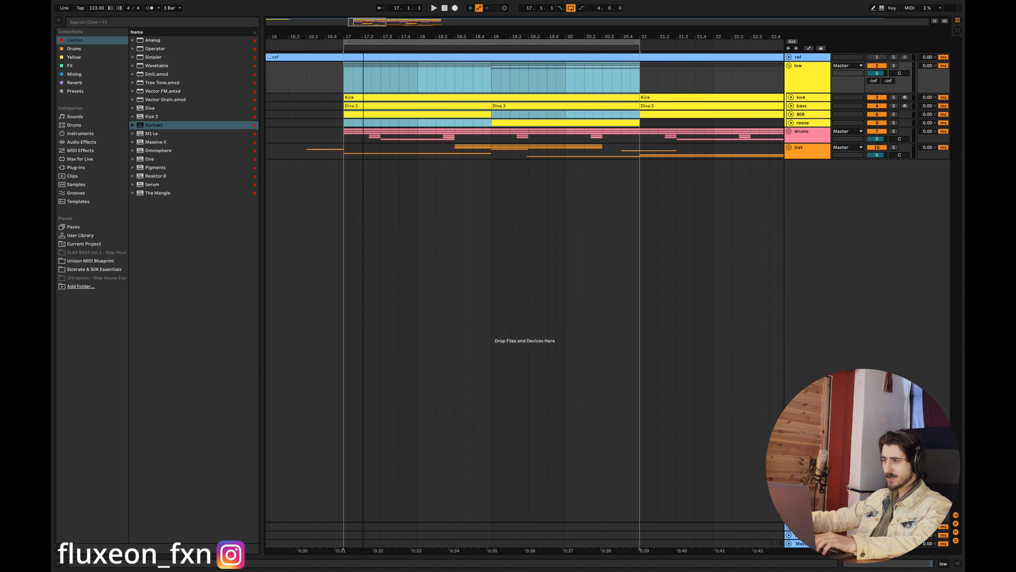
# - Solo the low group and play the four-bar loop
pyautogui.click(894, 97)
pyautogui.click(895, 65)
pyautogui.press('space')
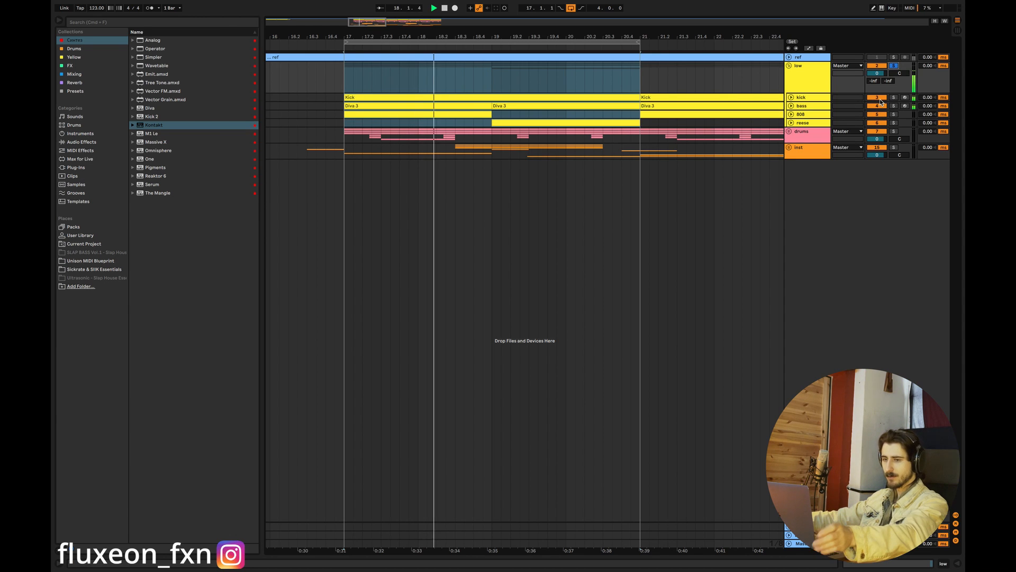
# - Unfold the bass track and open its first Diva 3 clip for note editing, with playback stopped
pyautogui.click(792, 106)
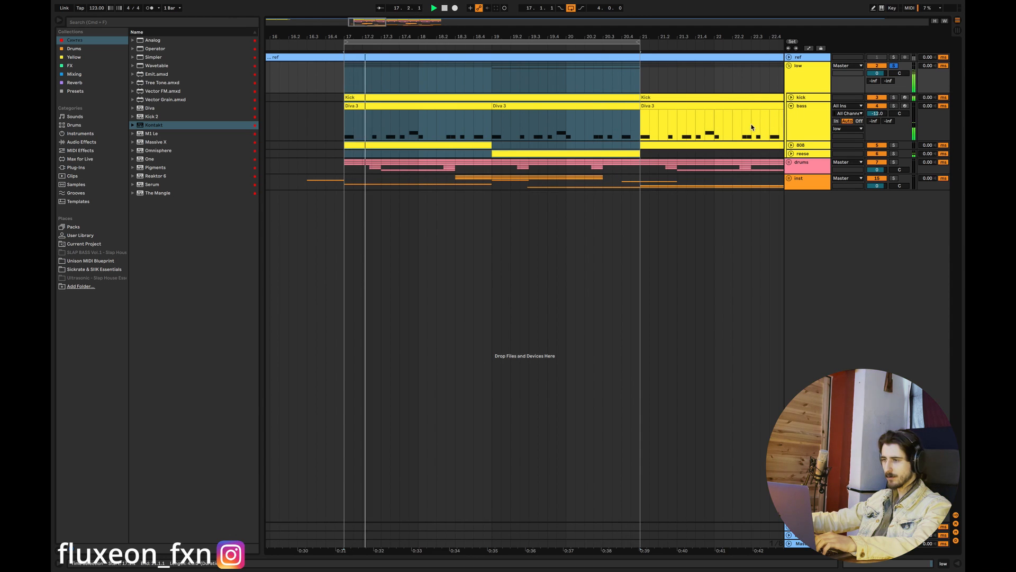
pyautogui.doubleClick(413, 104)
pyautogui.press('space')
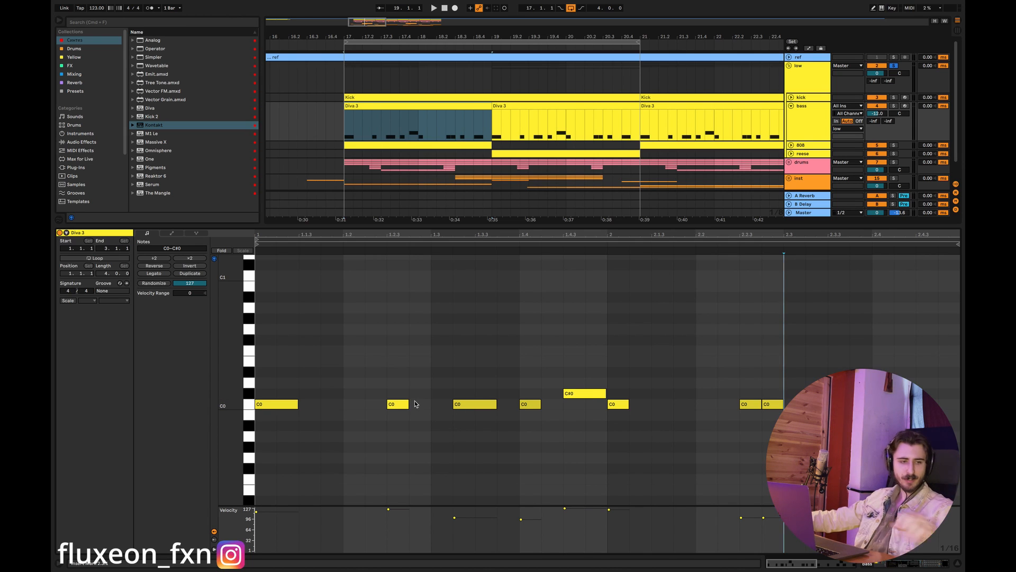
# - Arm the bass track and audition its sound with the keys around C2 in the piano roll
pyautogui.click(904, 106)
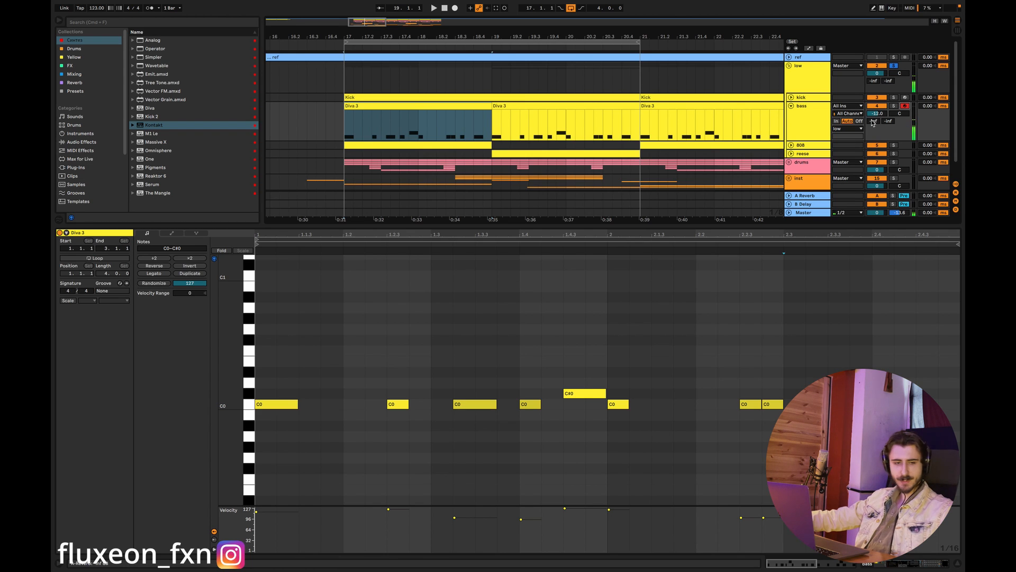
pyautogui.moveTo(242, 360); pyautogui.dragTo(238, 485)
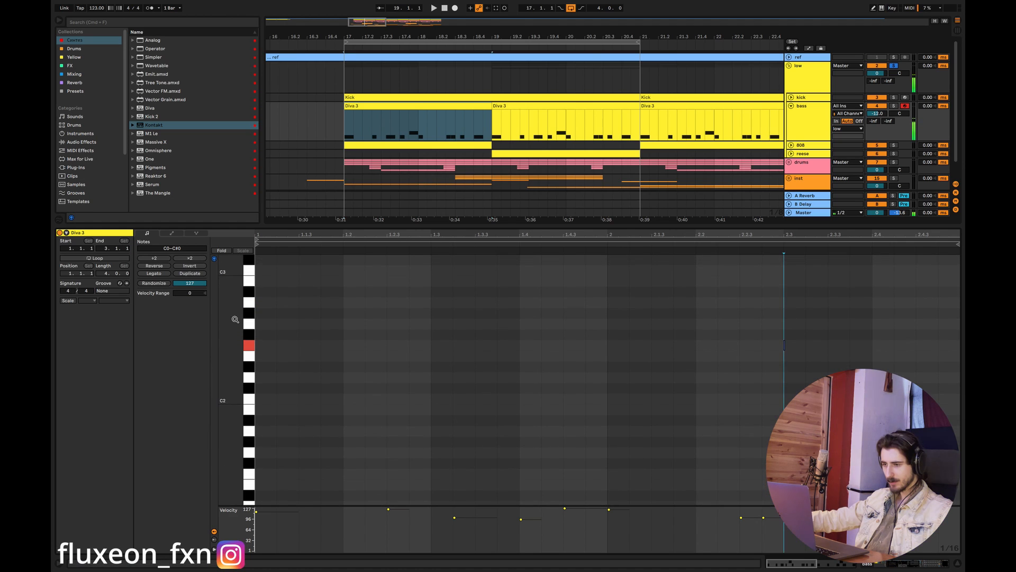
pyautogui.click(254, 404)
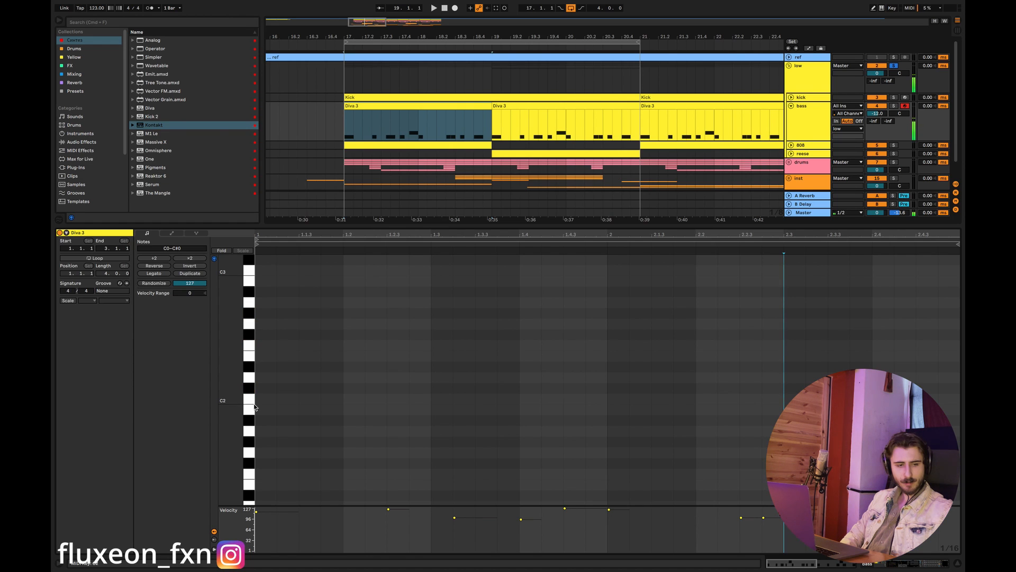
pyautogui.click(254, 406)
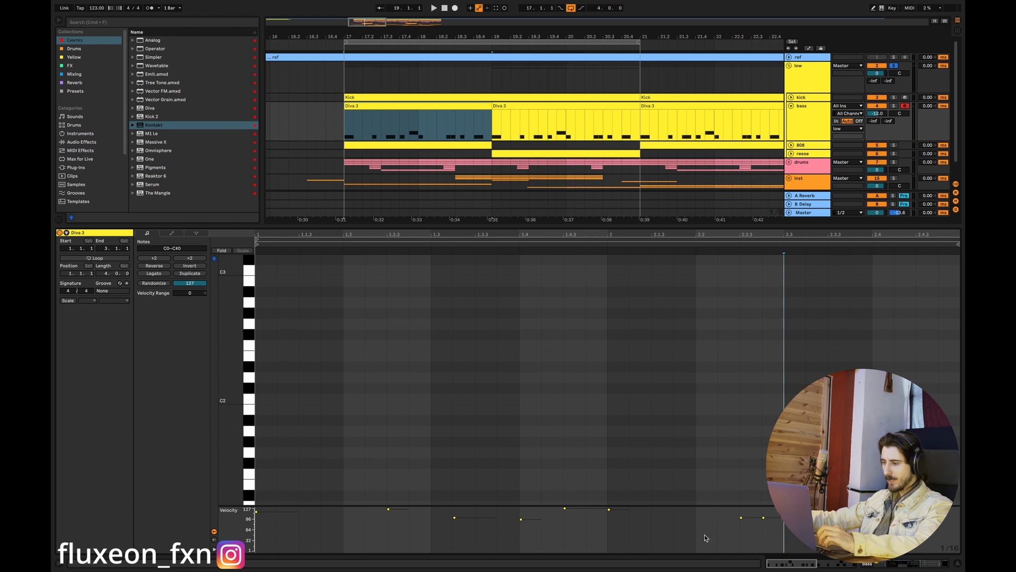
# - Turn on the clip scale for the Diva 3 clip, set it to C Phrygian, and play the bass line
pyautogui.scroll(-3, 255, 407)
pyautogui.scroll(-5, 225, 469)
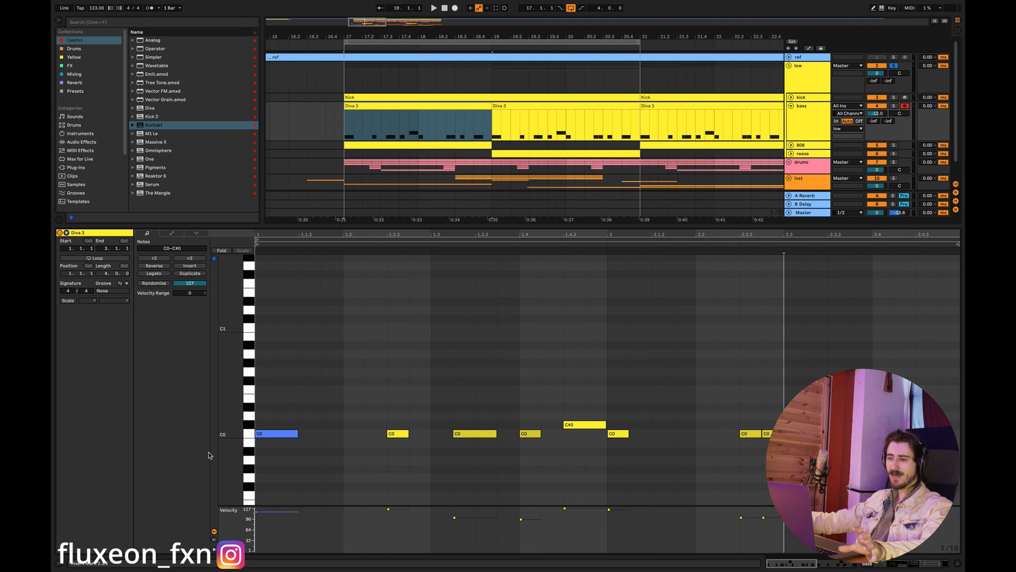
pyautogui.click(69, 301)
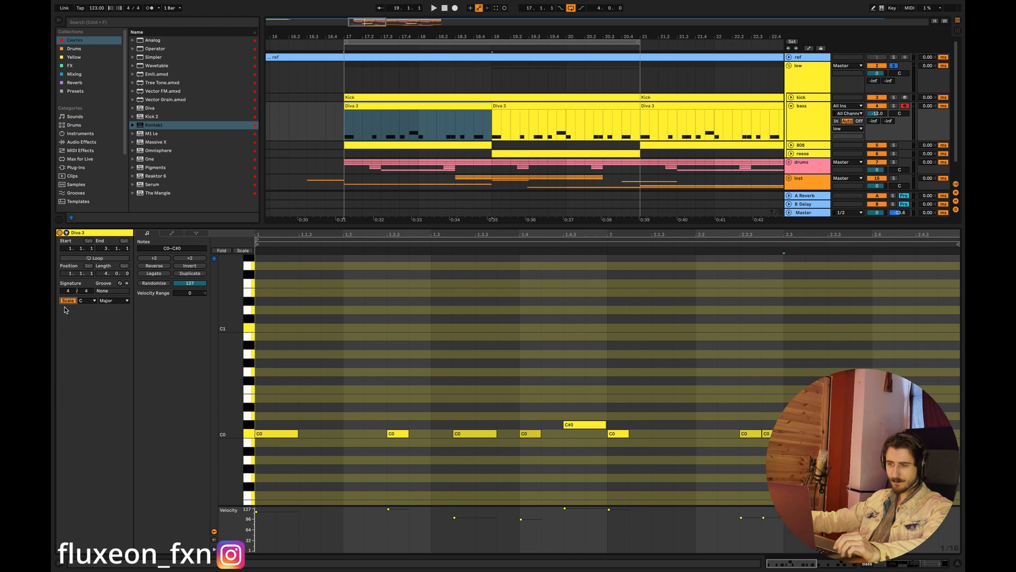
pyautogui.click(111, 301)
pyautogui.click(111, 341)
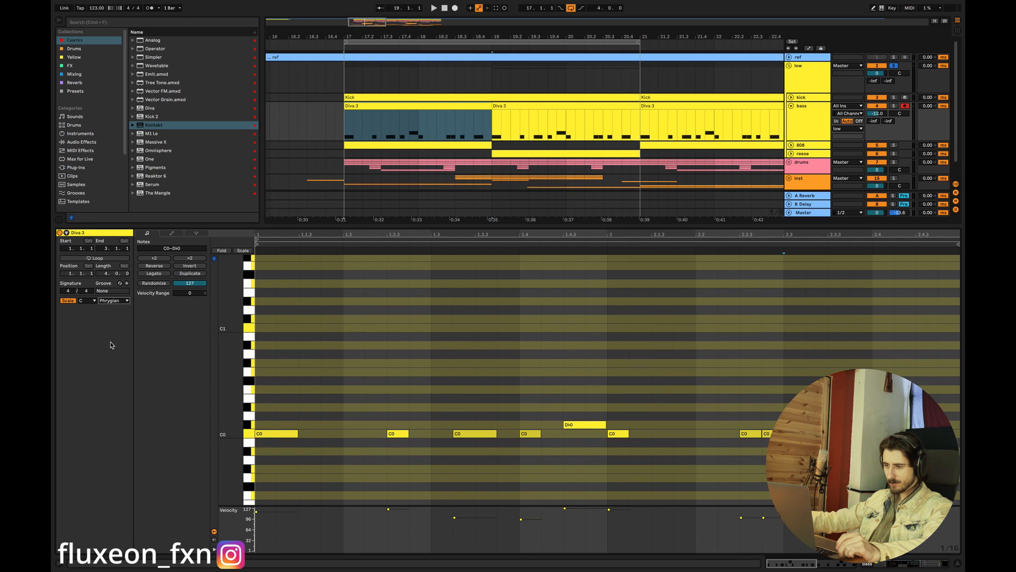
pyautogui.press('space')
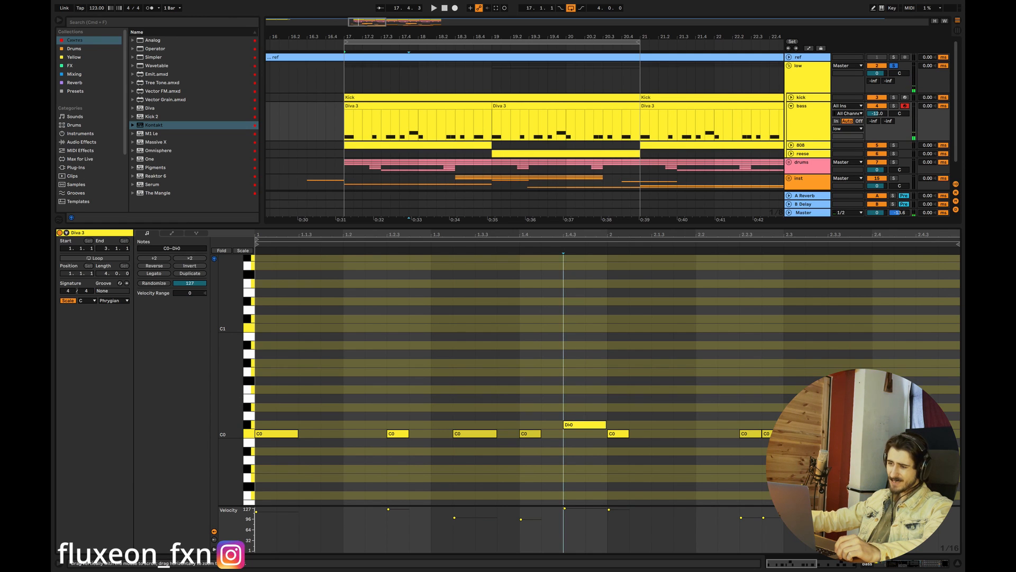
# - Audition several bass pitches between C1 and C2 in the piano roll and close the clip editor
pyautogui.scroll(5, 249, 403)
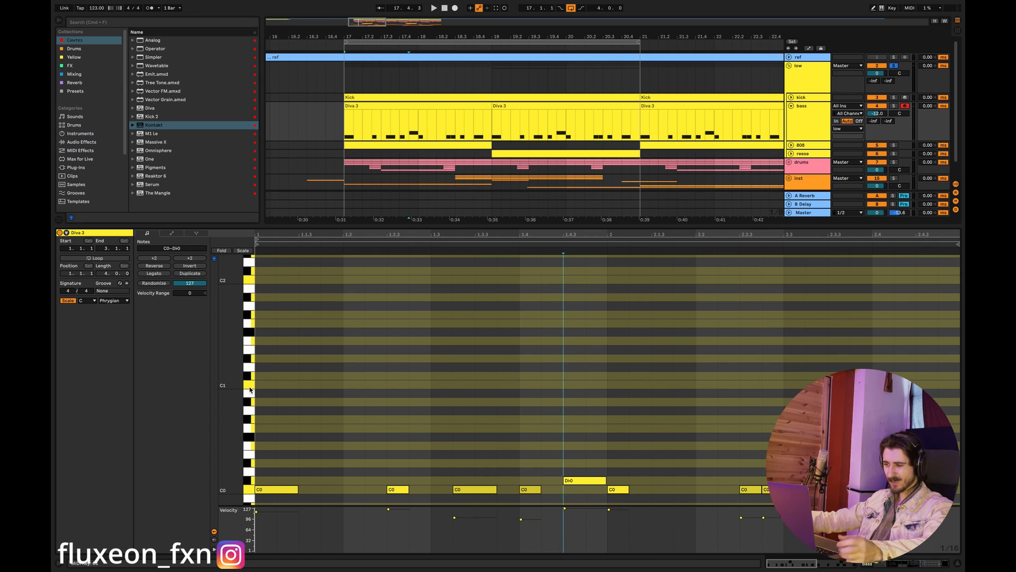
pyautogui.click(249, 367)
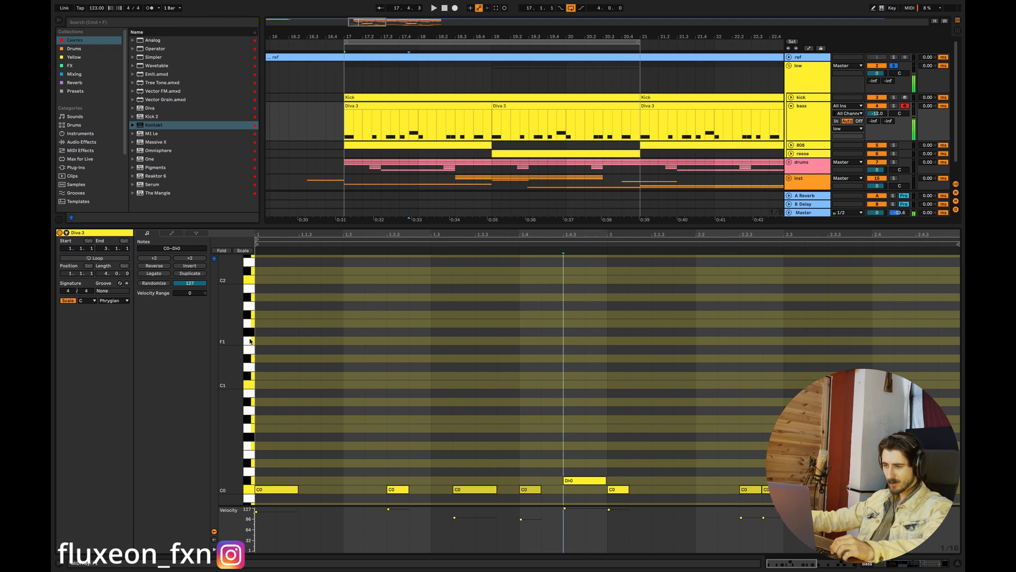
pyautogui.click(251, 318)
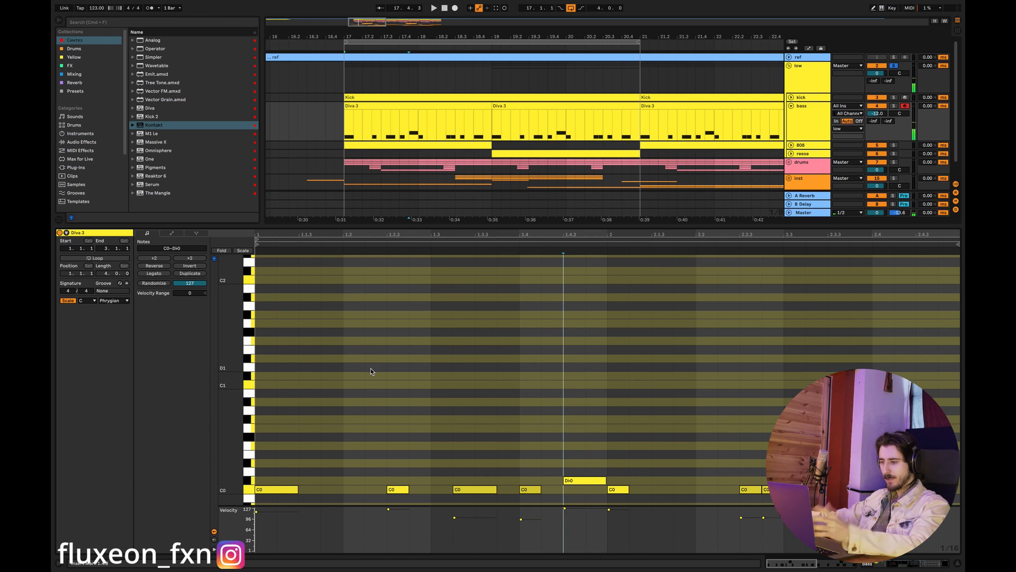
pyautogui.click(957, 565)
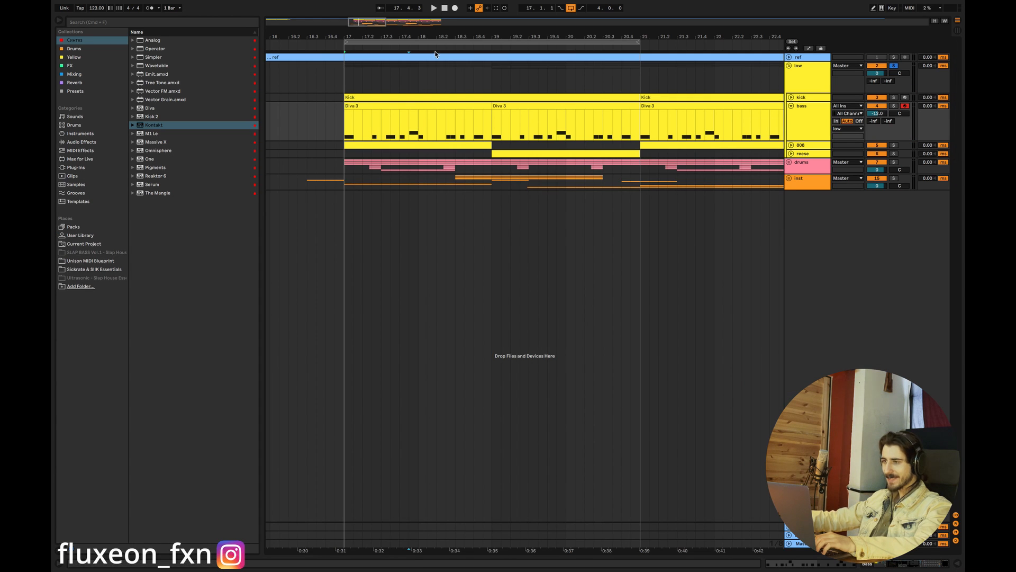
# - Return the play position to bar 17 and unfold the inst group, collapsing its 24 Omnisphere and flute tracks
pyautogui.hscroll(2, 353, 46)
pyautogui.hscroll(-1, 352, 47)
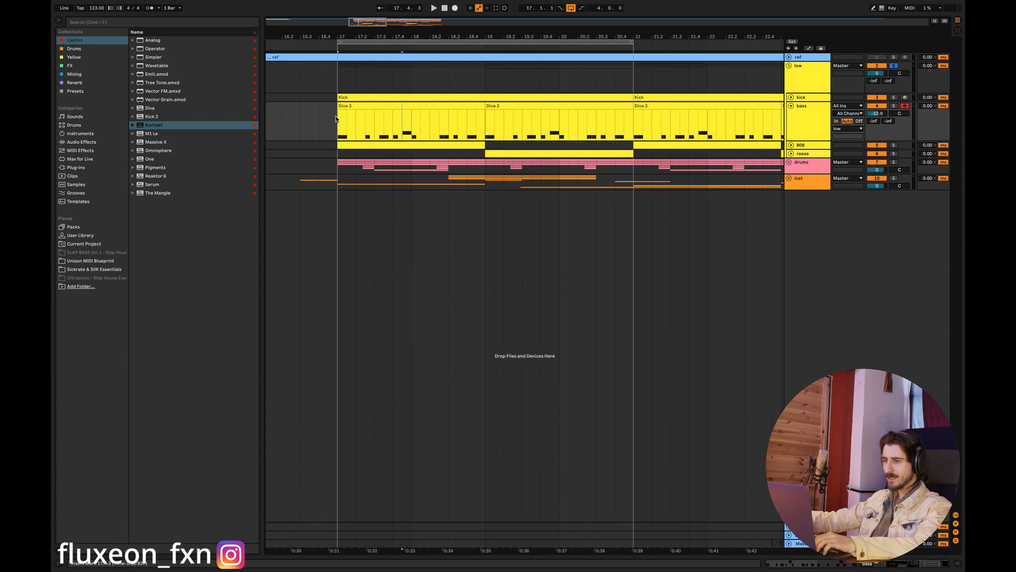
pyautogui.click(352, 47)
pyautogui.click(789, 178)
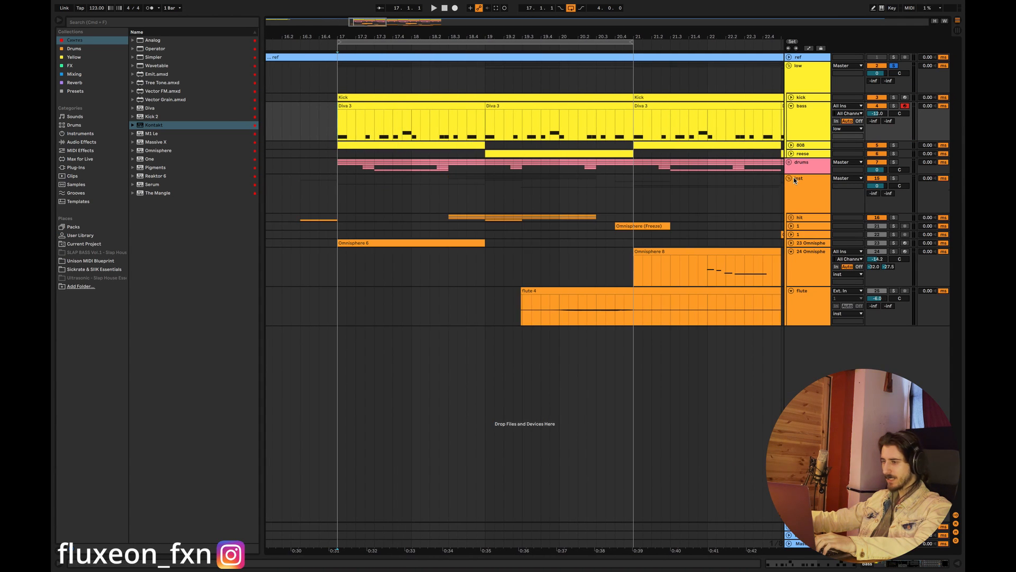
pyautogui.click(791, 252)
pyautogui.click(791, 260)
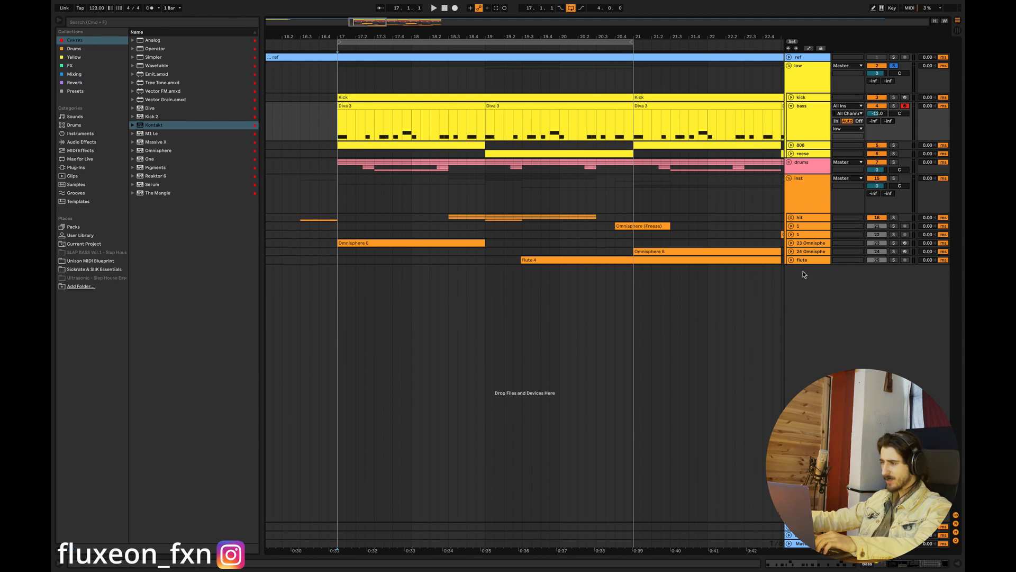
# - Open the bar 17 clip on the 23 Omnisphere track and audition its A#3, C4 and C#4 pitches
pyautogui.click(791, 243)
pyautogui.doubleClick(389, 246)
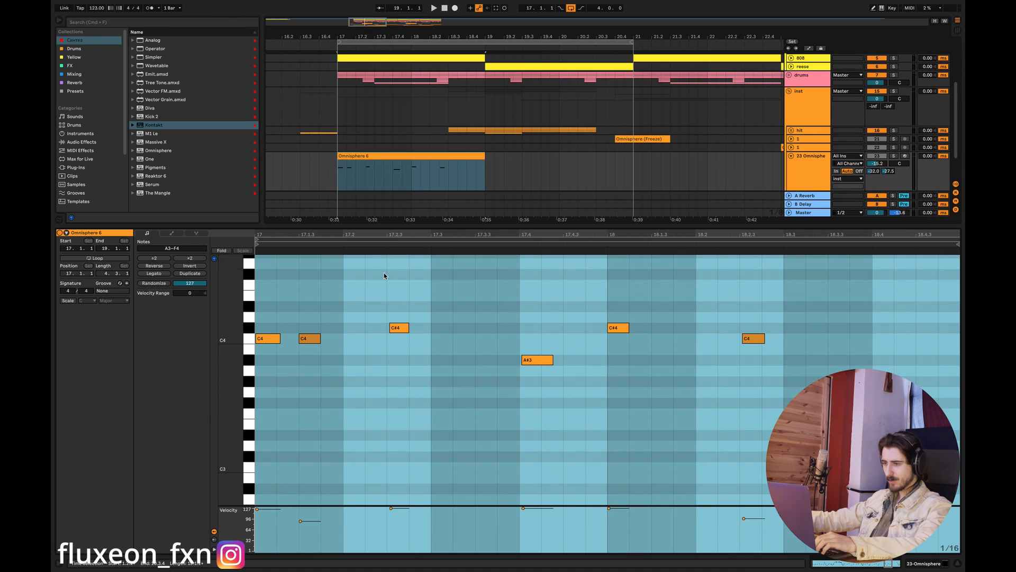
pyautogui.click(250, 361)
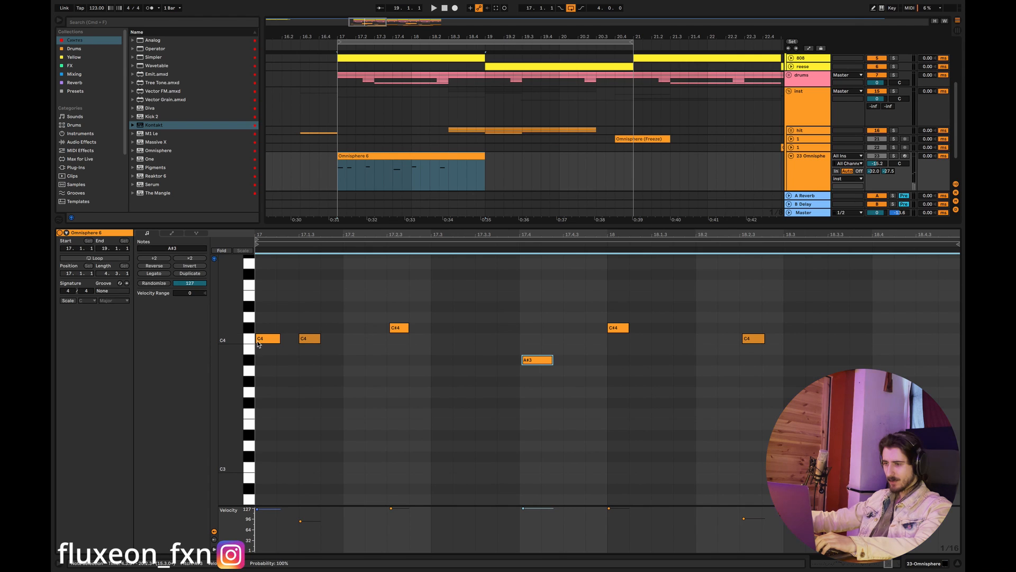
pyautogui.click(247, 329)
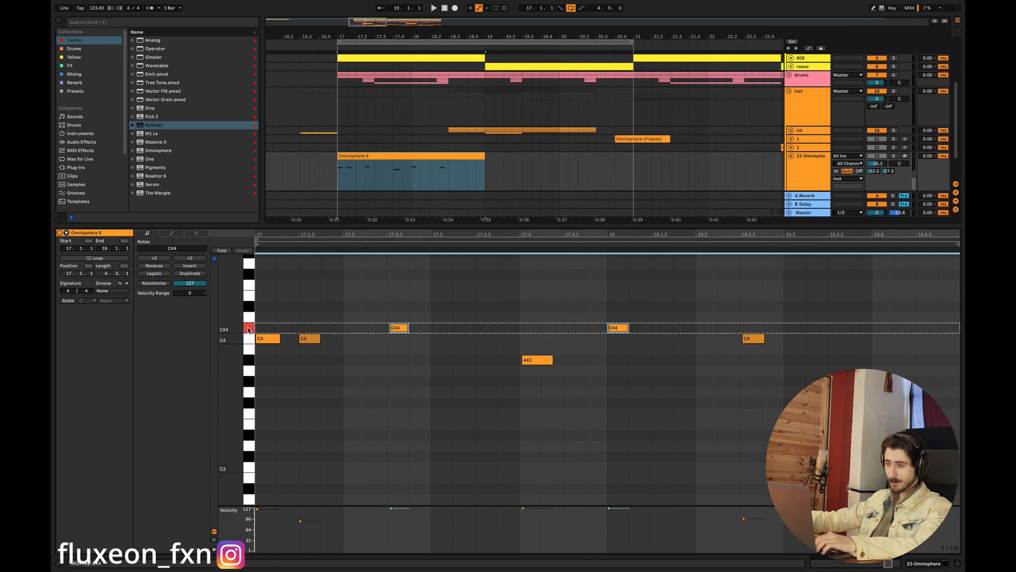
pyautogui.click(249, 339)
pyautogui.click(248, 328)
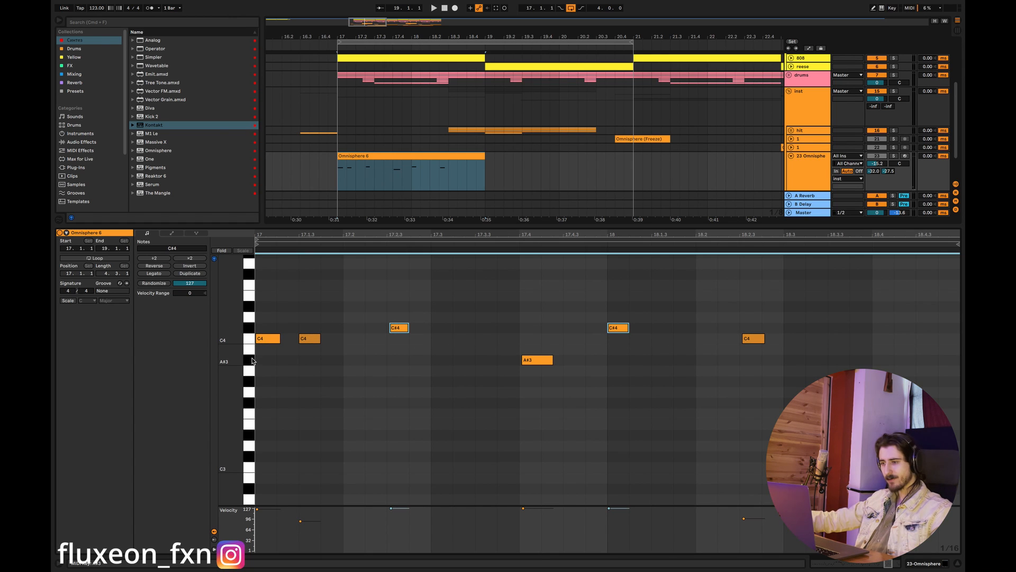
pyautogui.moveTo(570, 360); pyautogui.dragTo(504, 368)
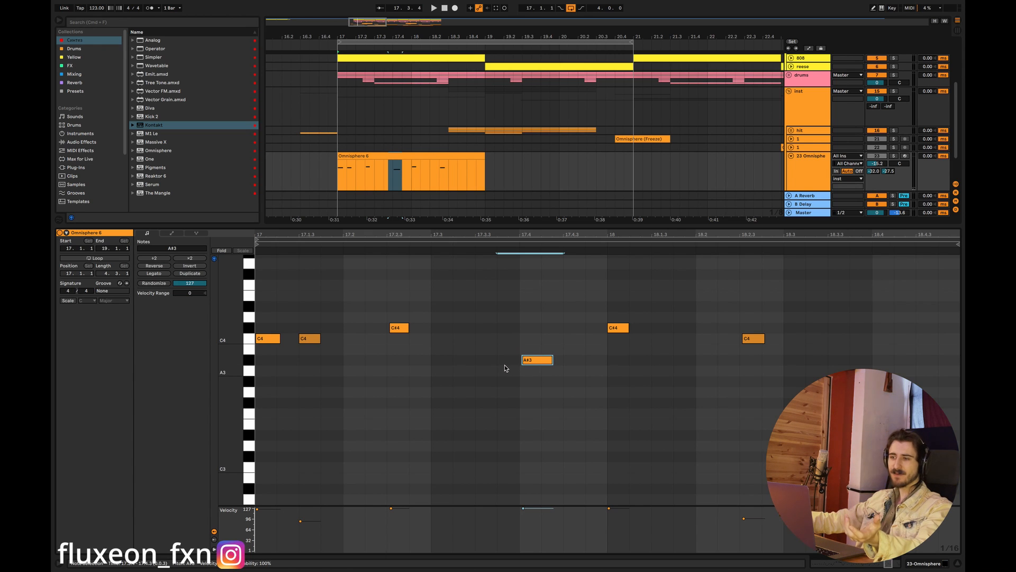
pyautogui.scroll(1, 265, 344)
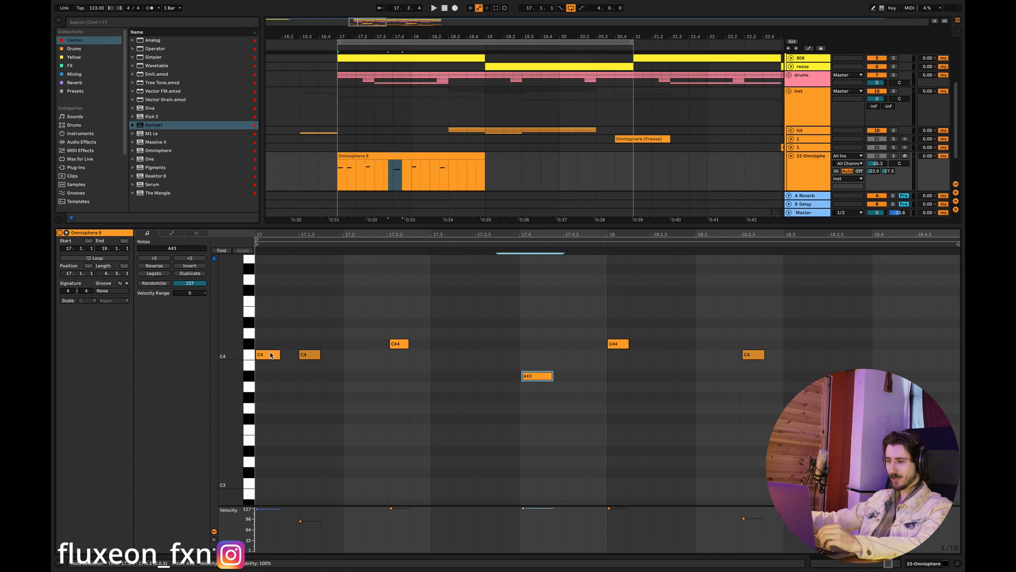
pyautogui.doubleClick(268, 321)
pyautogui.moveTo(268, 321); pyautogui.dragTo(268, 287)
pyautogui.press('super+z')
pyautogui.press('super+z')
pyautogui.press('super+z')
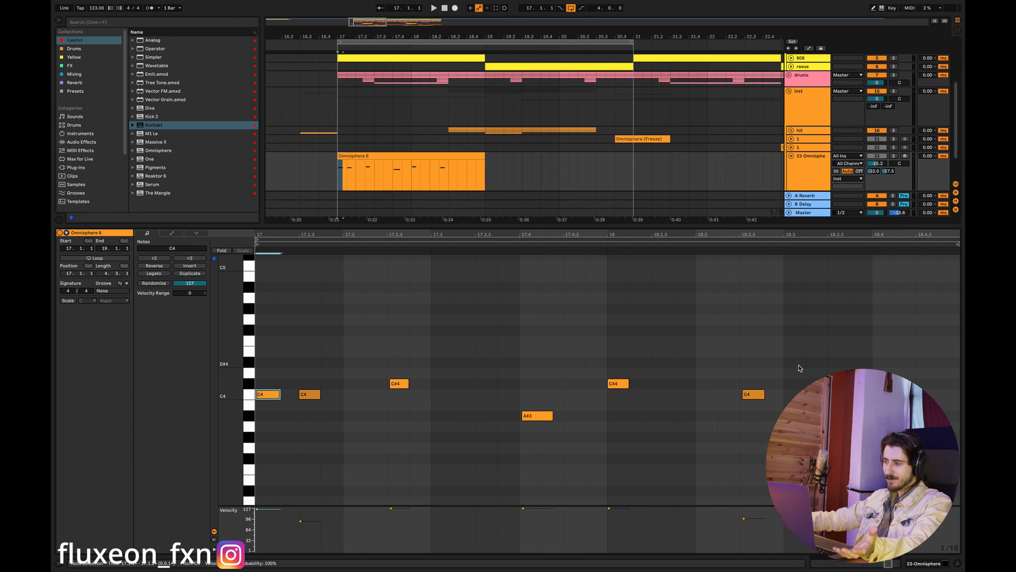
# - Select all notes in the Omnisphere clip and return to the arrangement at bar 17 of the bass track
pyautogui.moveTo(791, 349); pyautogui.dragTo(100, 463)
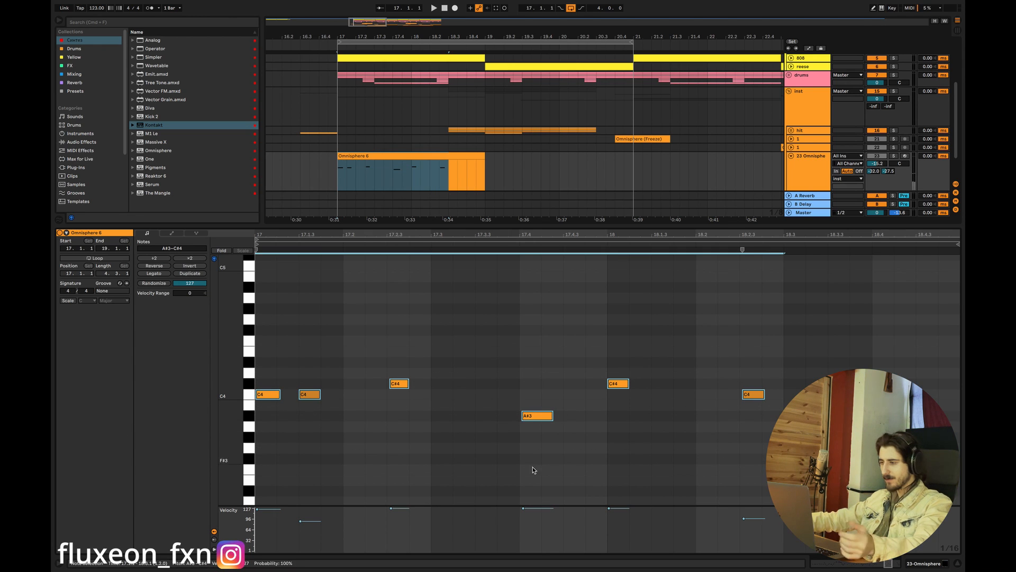
pyautogui.click(957, 563)
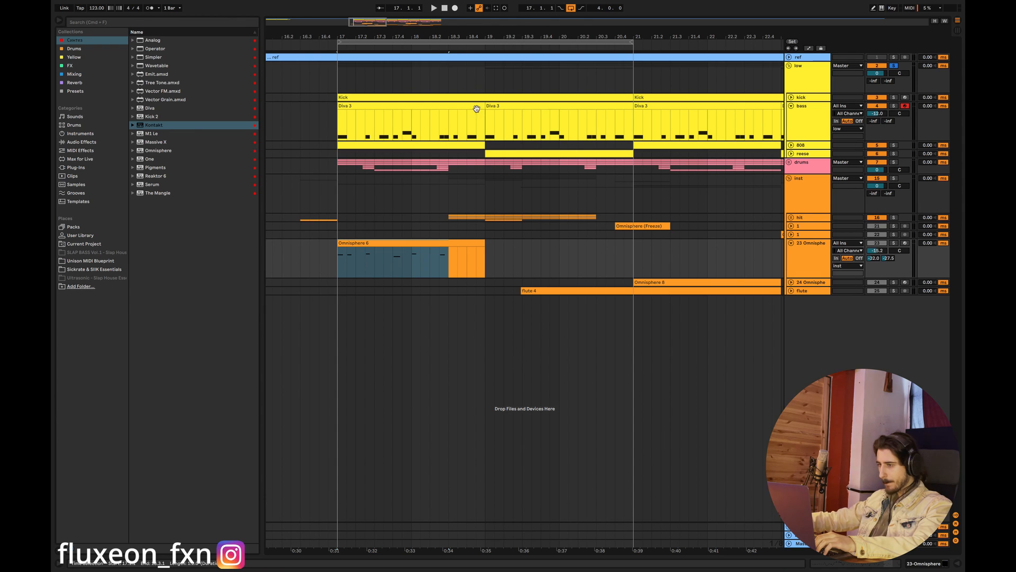
pyautogui.moveTo(378, 28); pyautogui.dragTo(357, 149)
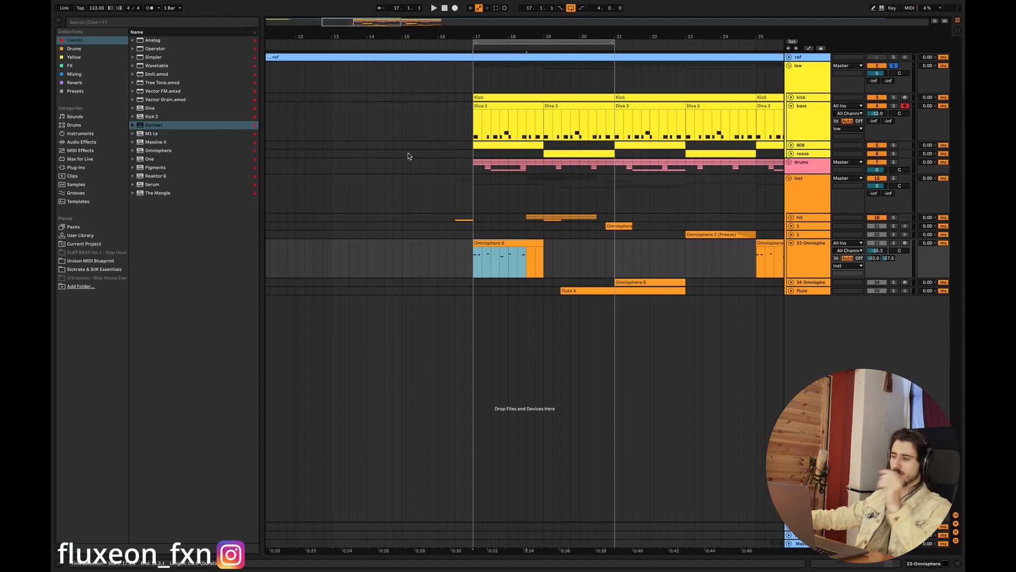
pyautogui.rightClick(473, 132)
pyautogui.click(474, 269)
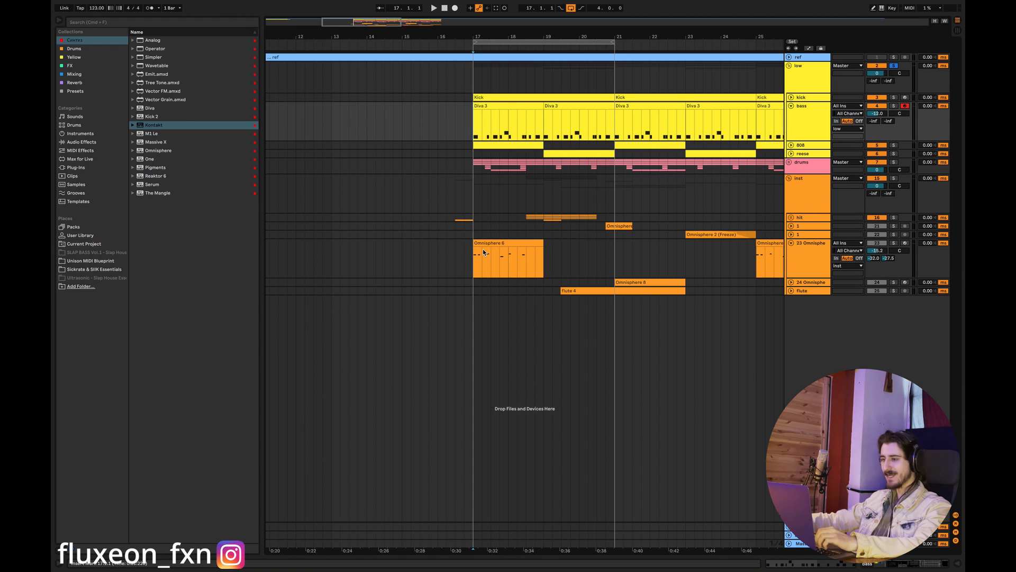
# - Unfold the 24 Omnisphere track and open its bar 21 clip in the piano roll
pyautogui.moveTo(473, 262); pyautogui.dragTo(554, 258)
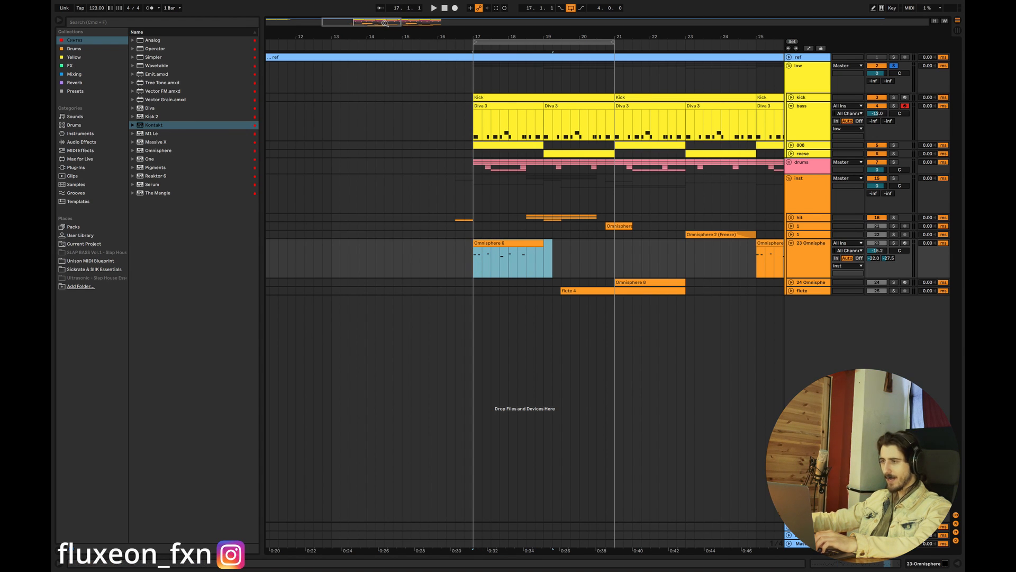
pyautogui.hscroll(5, 598, 170)
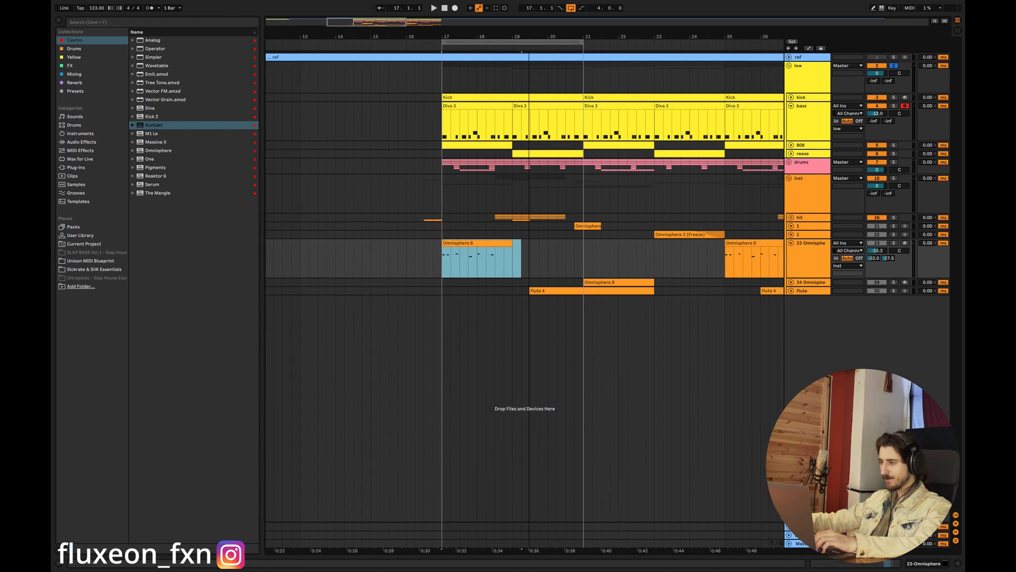
pyautogui.click(791, 282)
pyautogui.click(562, 308)
pyautogui.click(574, 296)
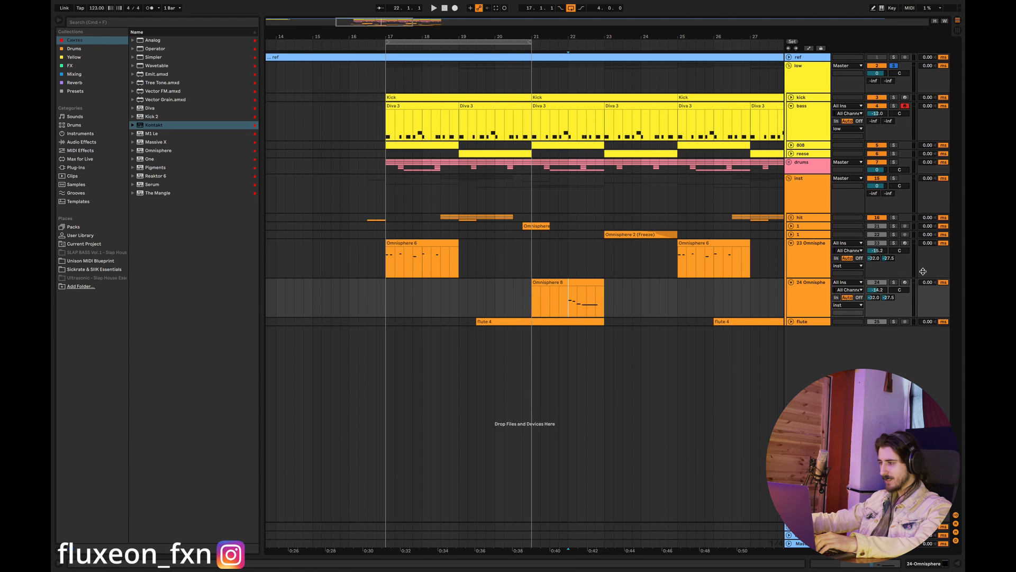
pyautogui.doubleClick(572, 291)
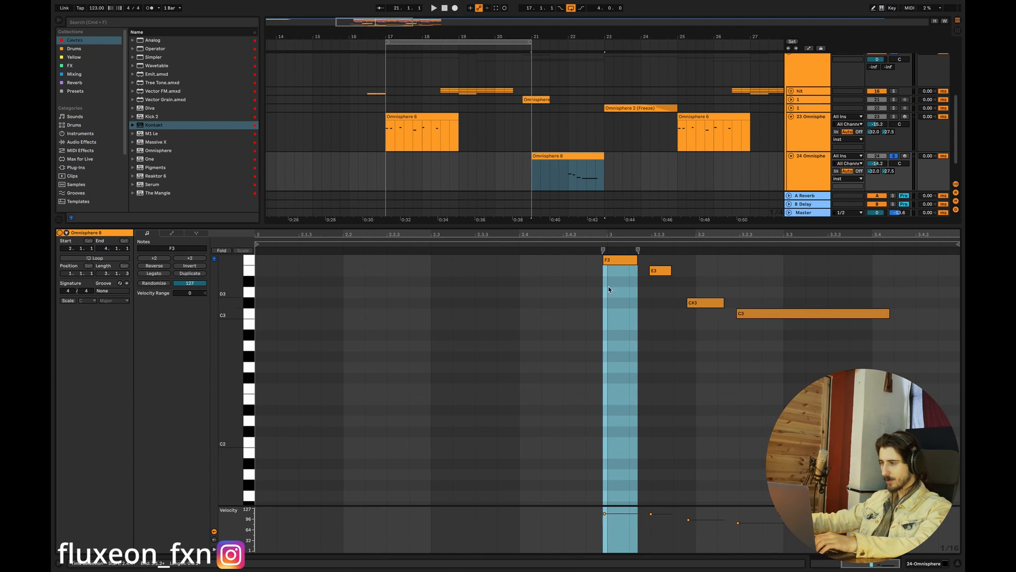
# - Play the soloed 24 Omnisphere clip through its four-note descending phrase, stop playback and close the clip editor
pyautogui.press('space')
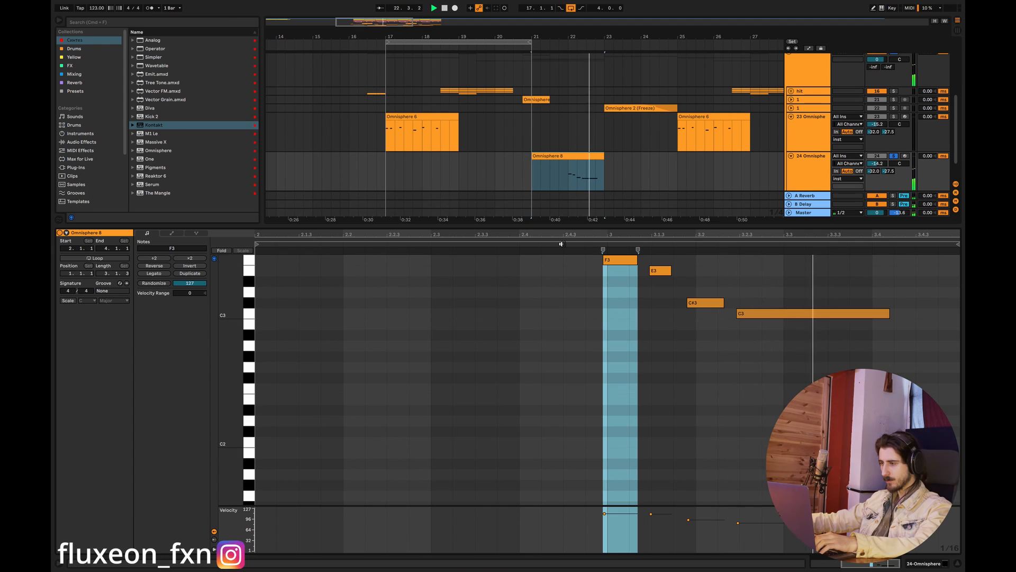
pyautogui.press('space')
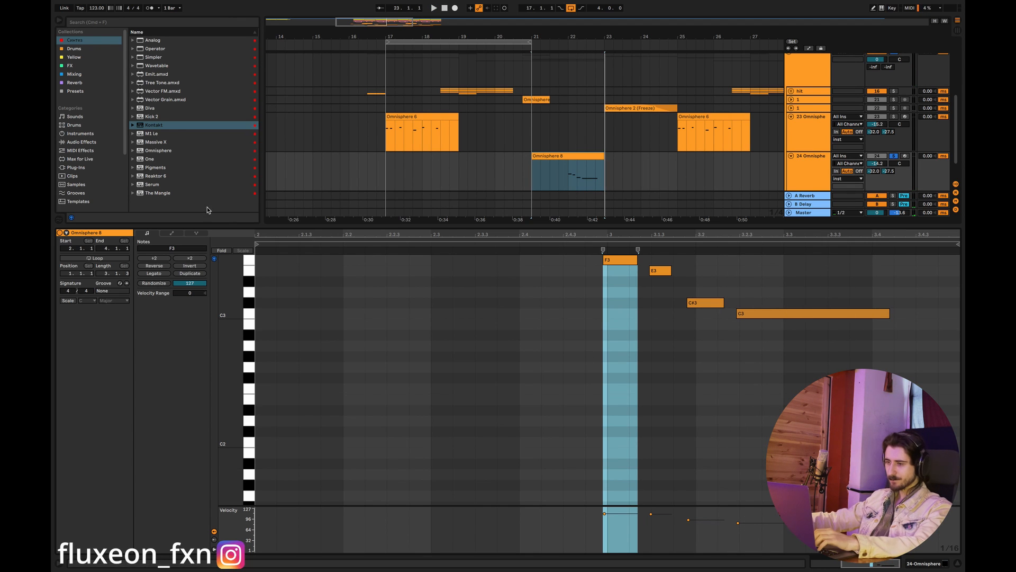
pyautogui.click(958, 563)
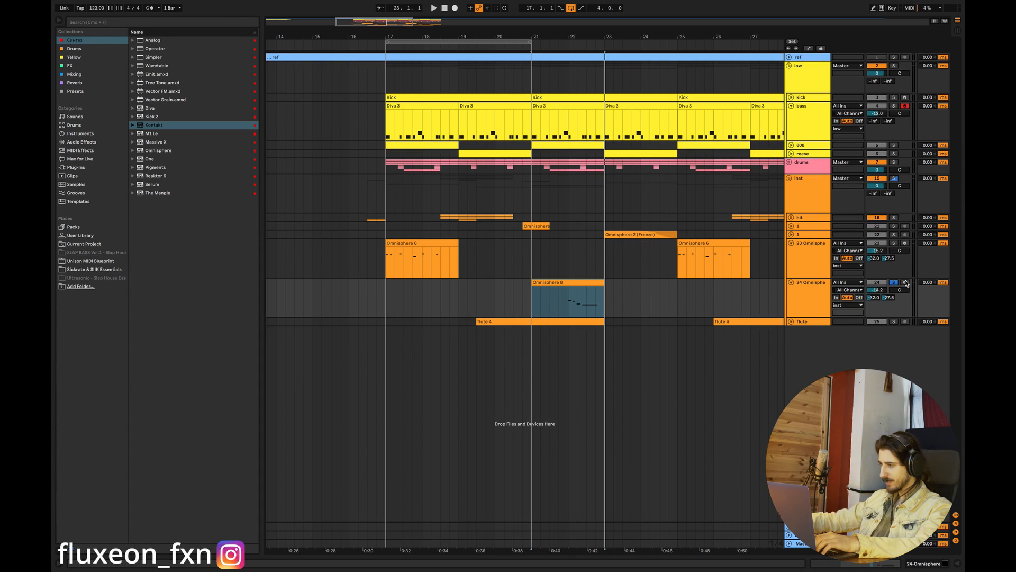
# - Arm the 24 Omnisphere track and reopen its bar 21 clip with the range around C3 in view
pyautogui.click(829, 285)
pyautogui.doubleClick(582, 296)
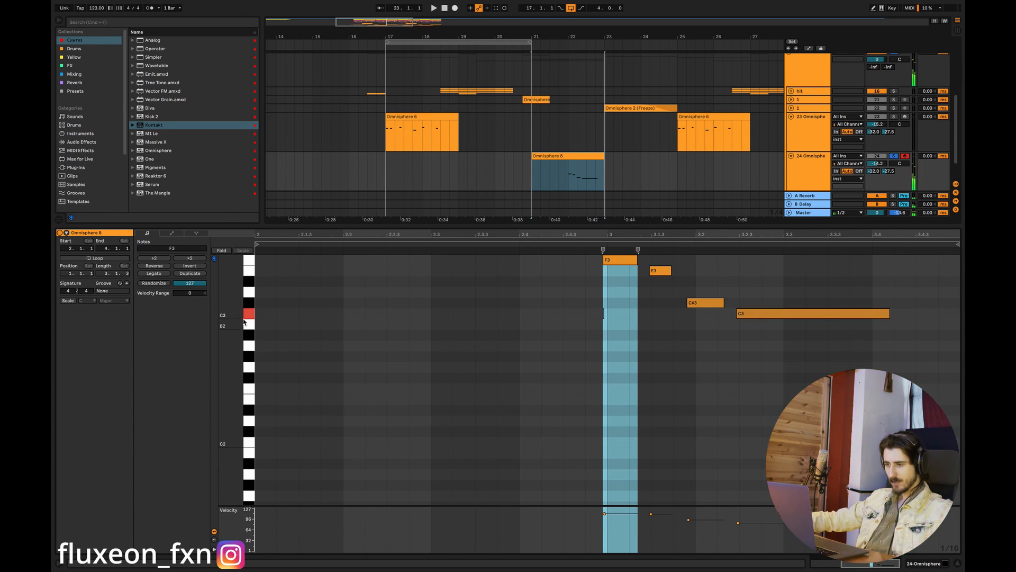
pyautogui.moveTo(223, 319); pyautogui.dragTo(222, 387)
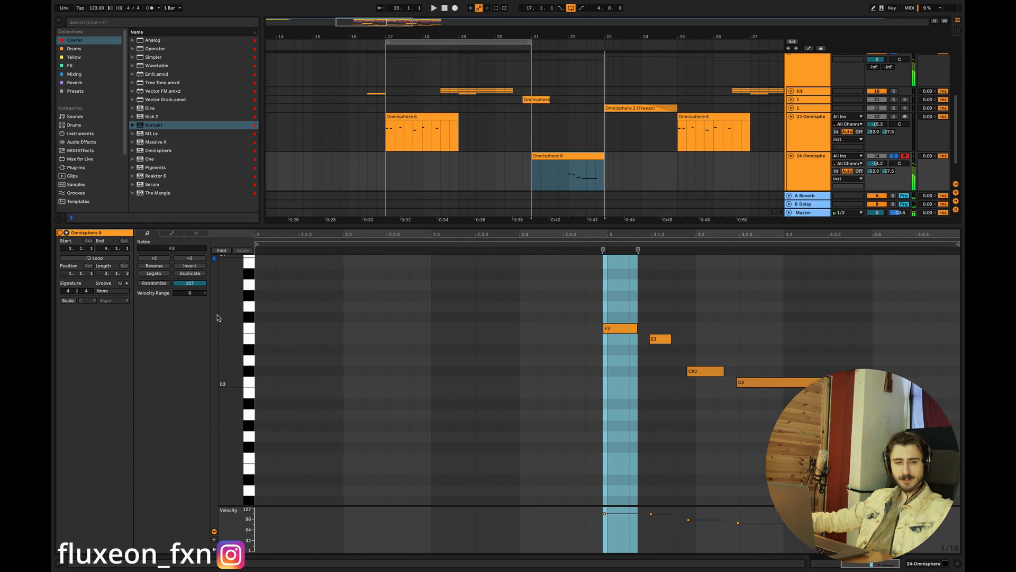
# - Audition the C#3, C3, E3 and F3 notes of the existing melody in the Omnisphere clip
pyautogui.click(678, 361)
pyautogui.moveTo(678, 360); pyautogui.dragTo(673, 363)
pyautogui.click(698, 372)
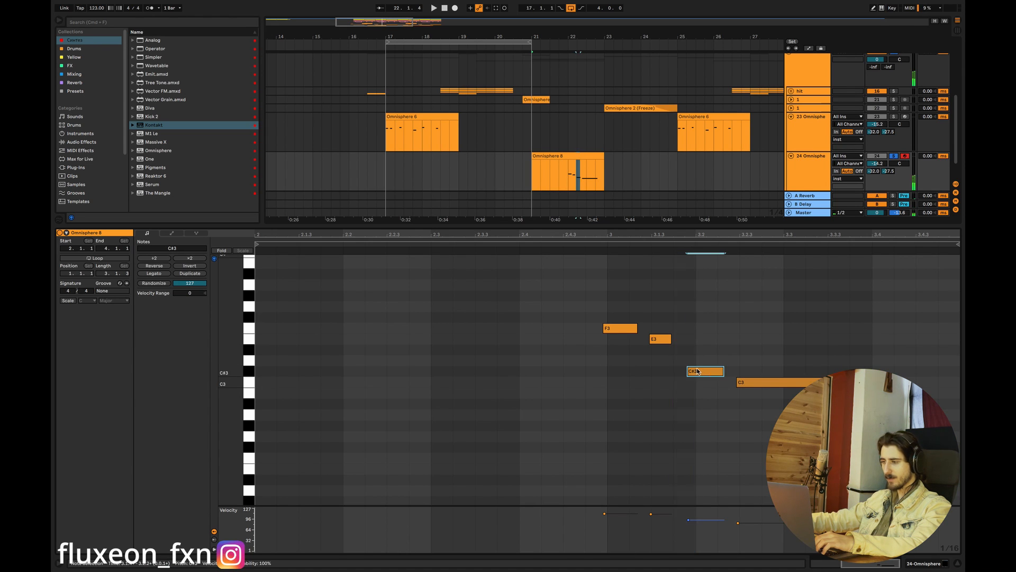
pyautogui.click(743, 383)
pyautogui.click(672, 345)
pyautogui.click(655, 340)
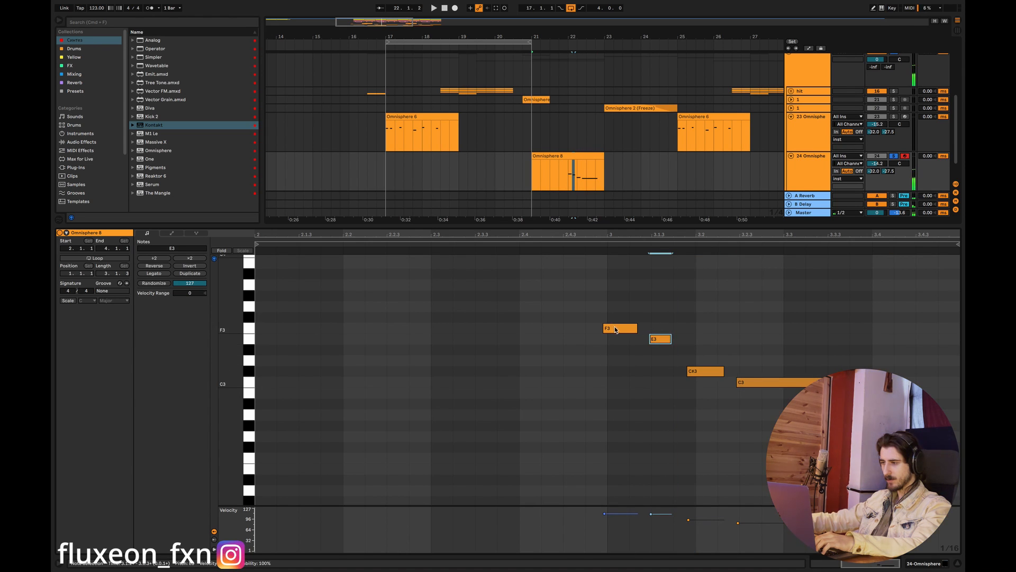
# - Try adjacent G#3 and A3 notes above the melody's C#3 note, and remove both
pyautogui.doubleClick(706, 295)
pyautogui.doubleClick(730, 285)
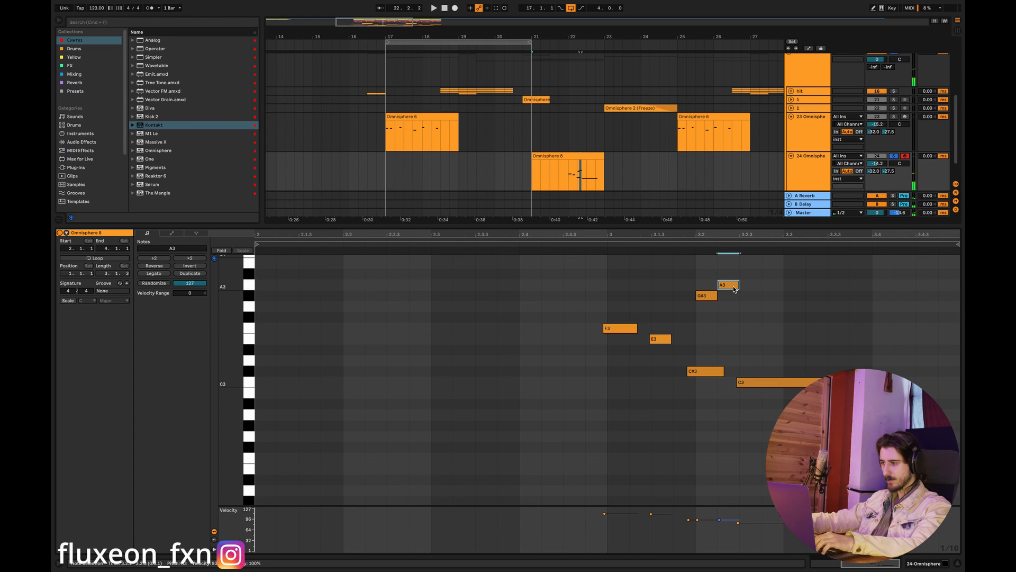
pyautogui.doubleClick(709, 296)
pyautogui.doubleClick(724, 285)
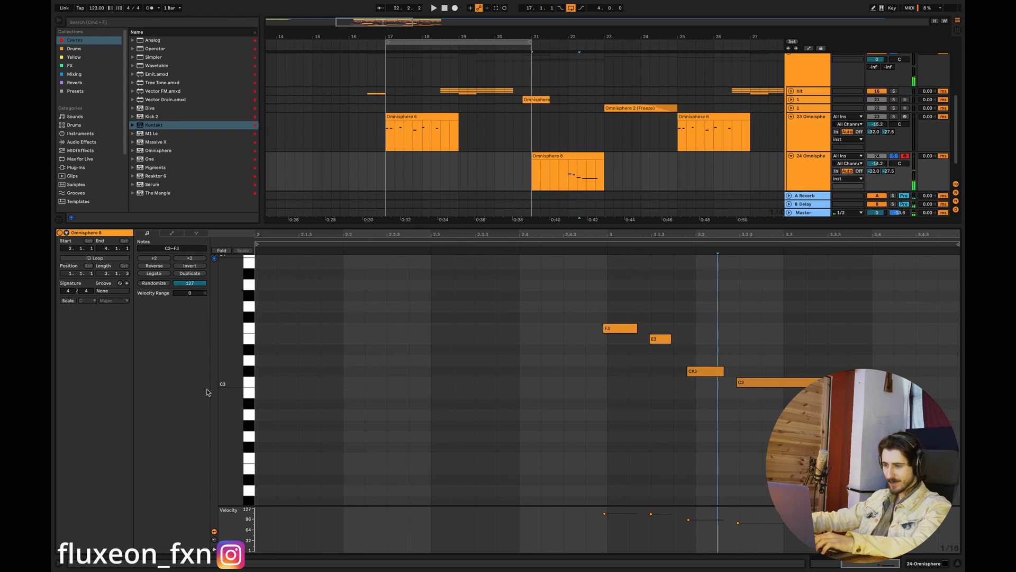
# - Add rising semitone pairs C3–C#3, E3–F3 and G#3–A3 in the empty first bar of the Omnisphere clip
pyautogui.doubleClick(265, 382)
pyautogui.doubleClick(285, 371)
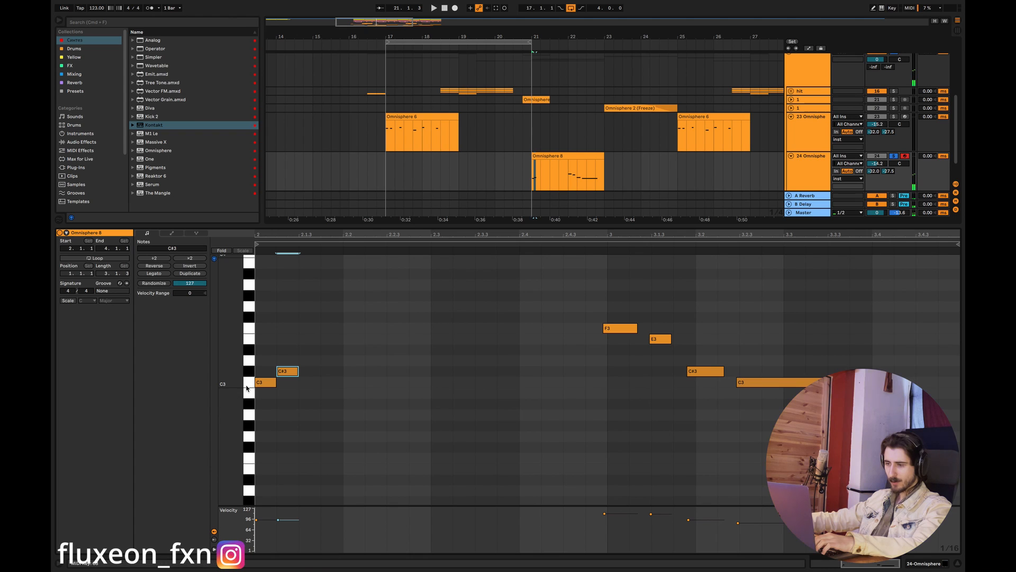
pyautogui.click(248, 371)
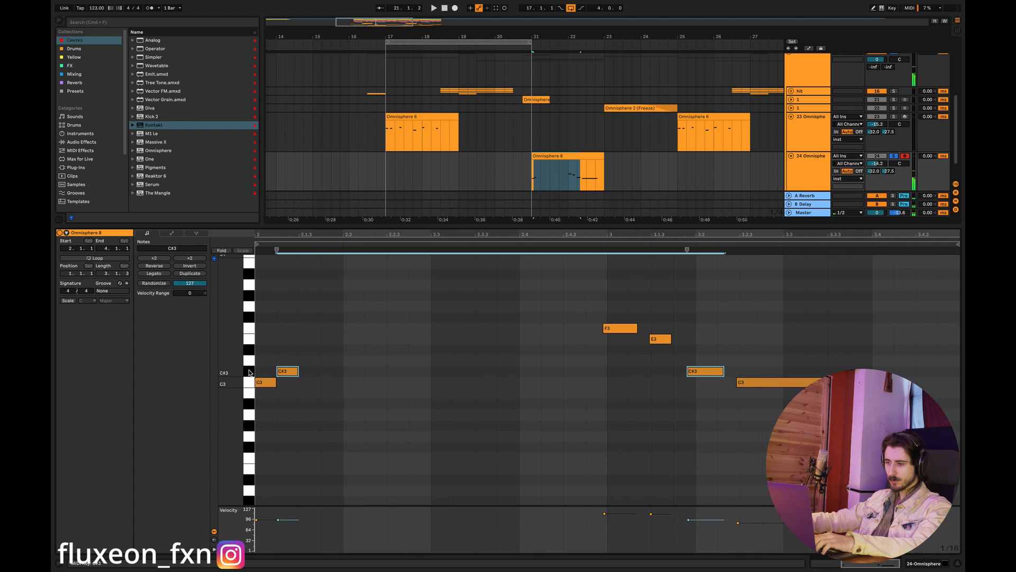
pyautogui.click(315, 345)
pyautogui.click(355, 342)
pyautogui.doubleClick(355, 339)
pyautogui.doubleClick(372, 328)
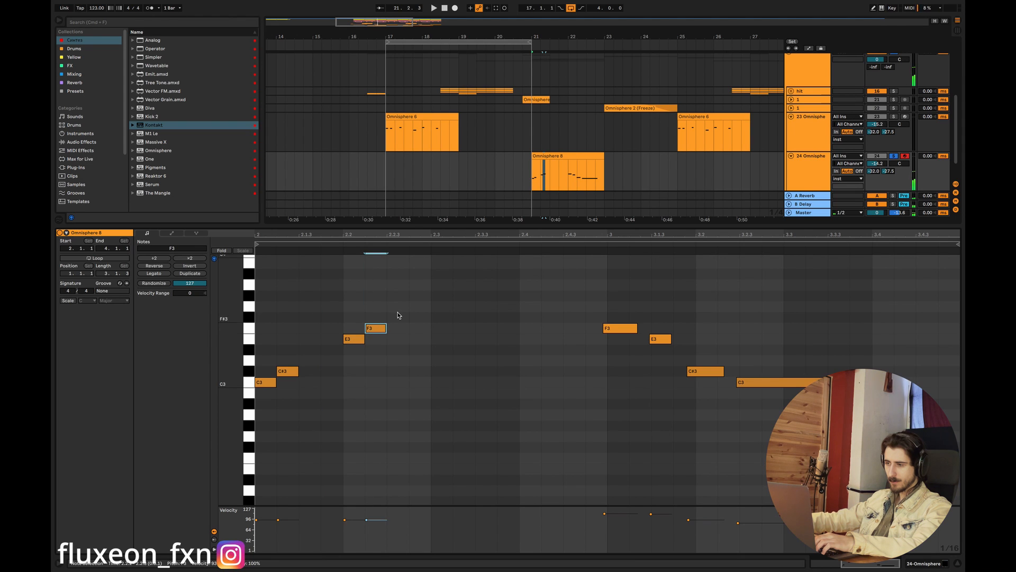
pyautogui.doubleClick(418, 296)
pyautogui.doubleClick(440, 285)
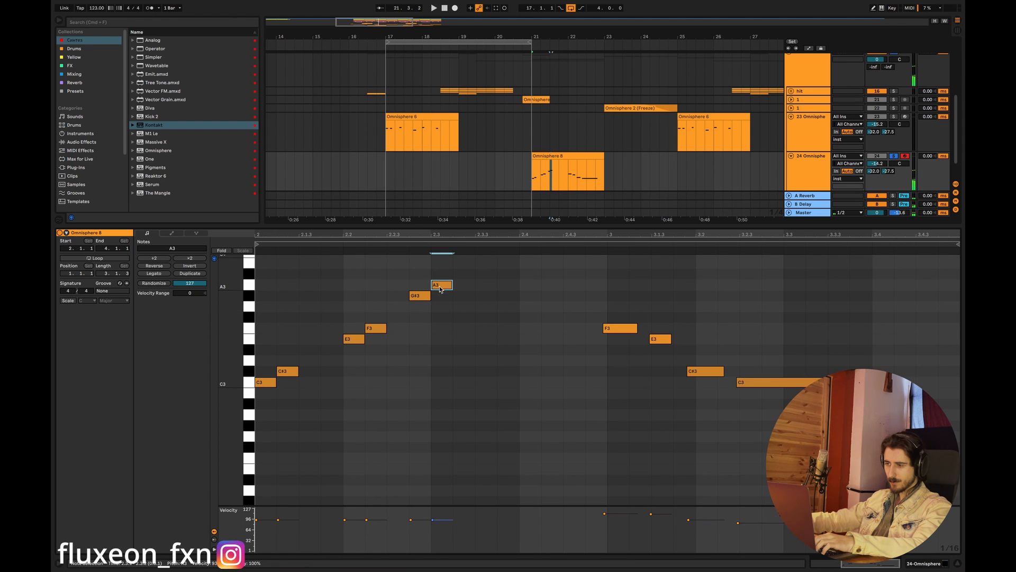
# - Audition the added semitone pairs in descending order and add an A#2 note after C#3
pyautogui.click(426, 295)
pyautogui.click(375, 329)
pyautogui.click(354, 339)
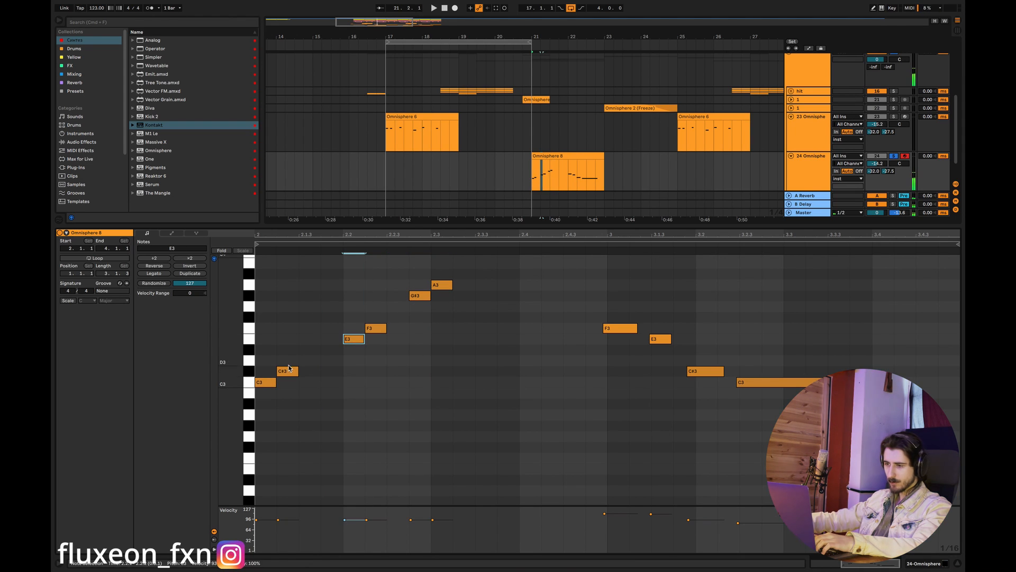
pyautogui.click(285, 374)
pyautogui.doubleClick(317, 405)
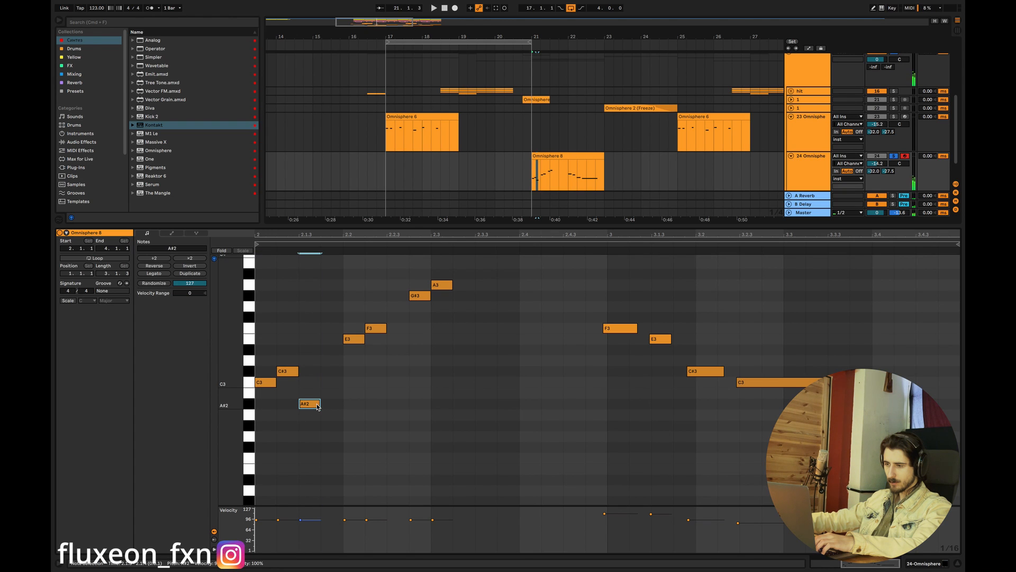
pyautogui.click(290, 374)
pyautogui.click(267, 382)
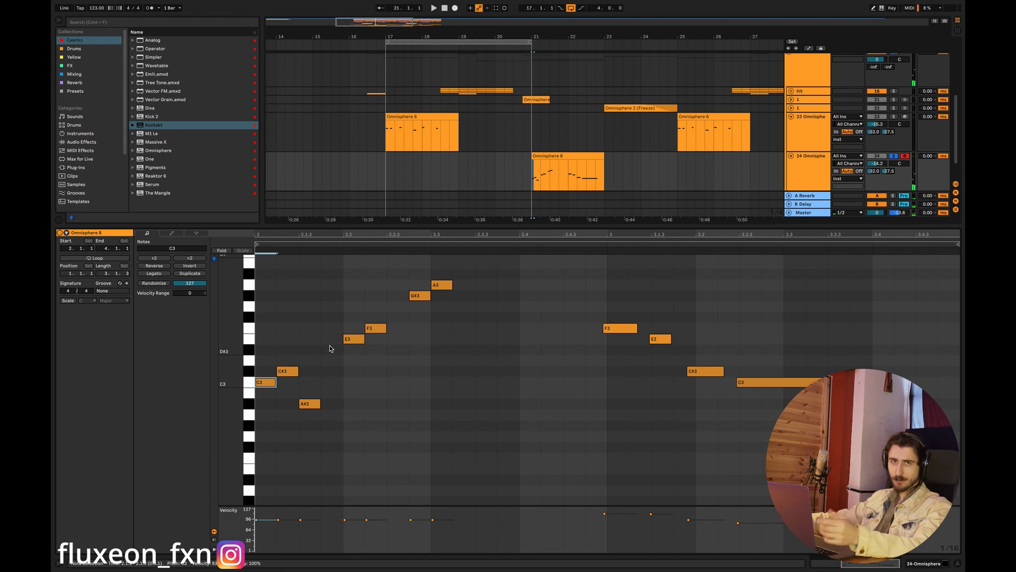
# - Delete the A#2, E3 and A3 trial notes and add a G3 between F3 and G#3
pyautogui.doubleClick(313, 404)
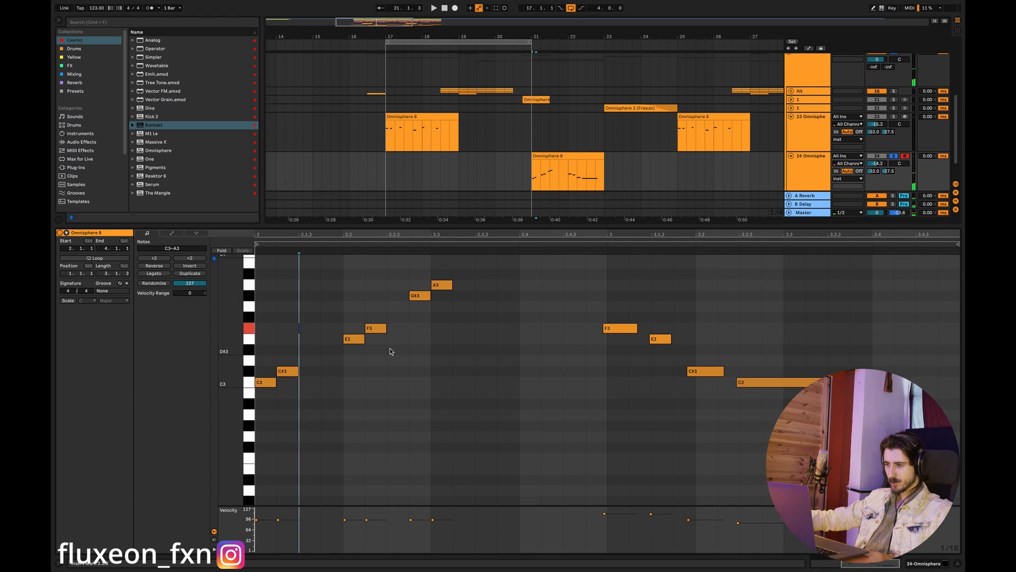
pyautogui.doubleClick(354, 341)
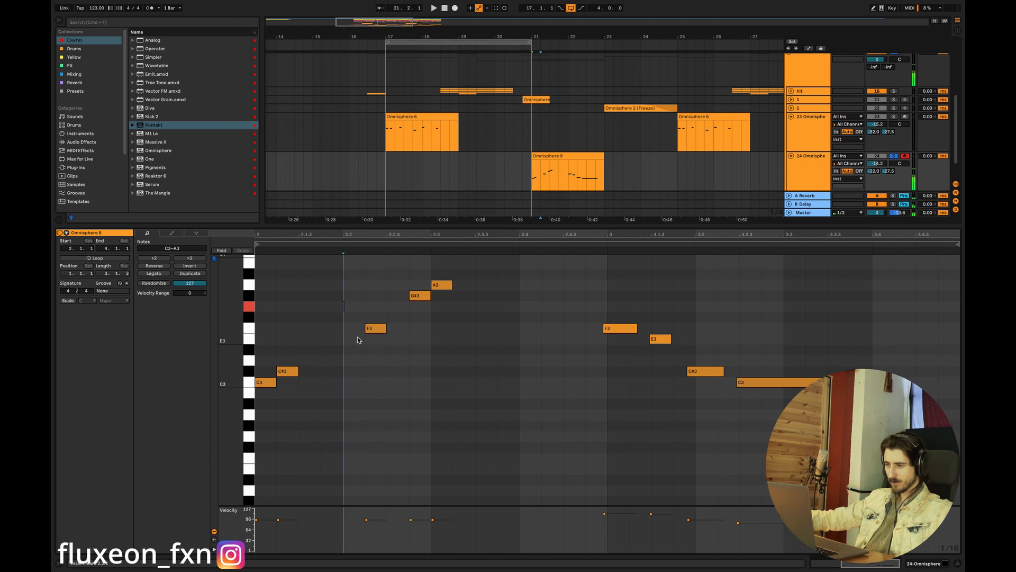
pyautogui.doubleClick(398, 307)
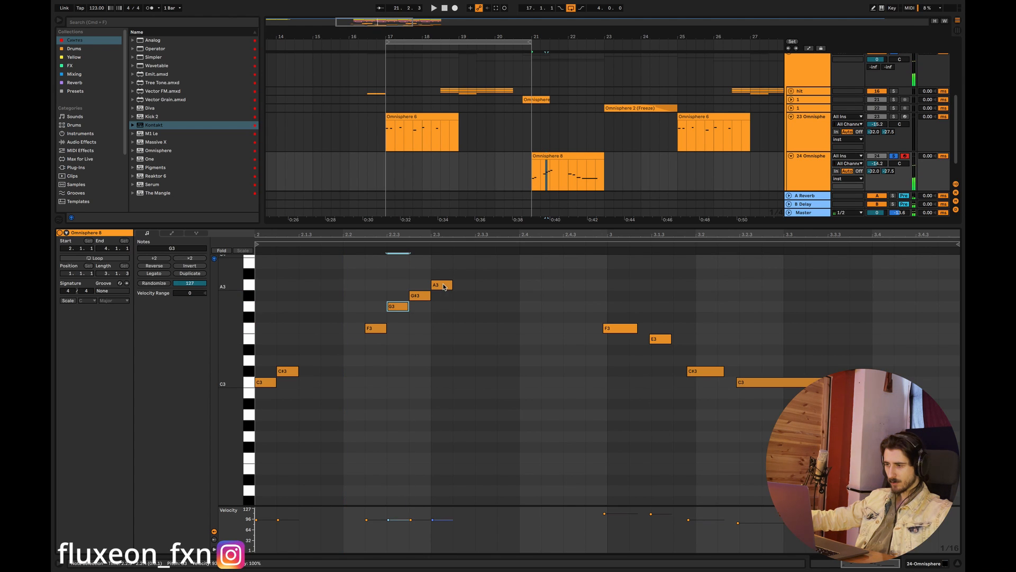
pyautogui.doubleClick(444, 286)
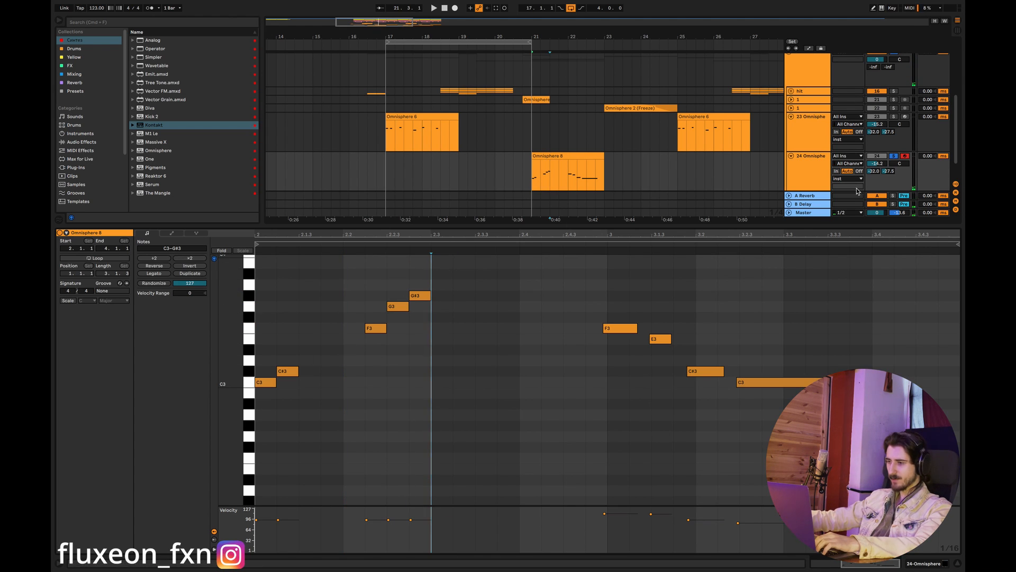
# - Shift the trial C#3 and G#3 notes one sixteenth later and play back the phrase
pyautogui.moveTo(289, 371); pyautogui.dragTo(311, 371)
pyautogui.press('space')
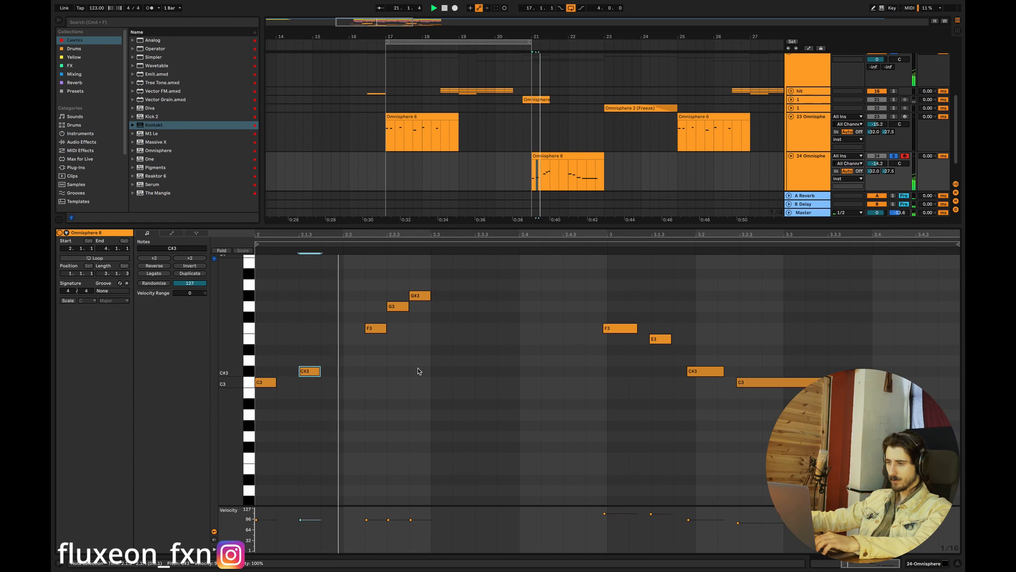
pyautogui.moveTo(422, 295); pyautogui.dragTo(443, 295)
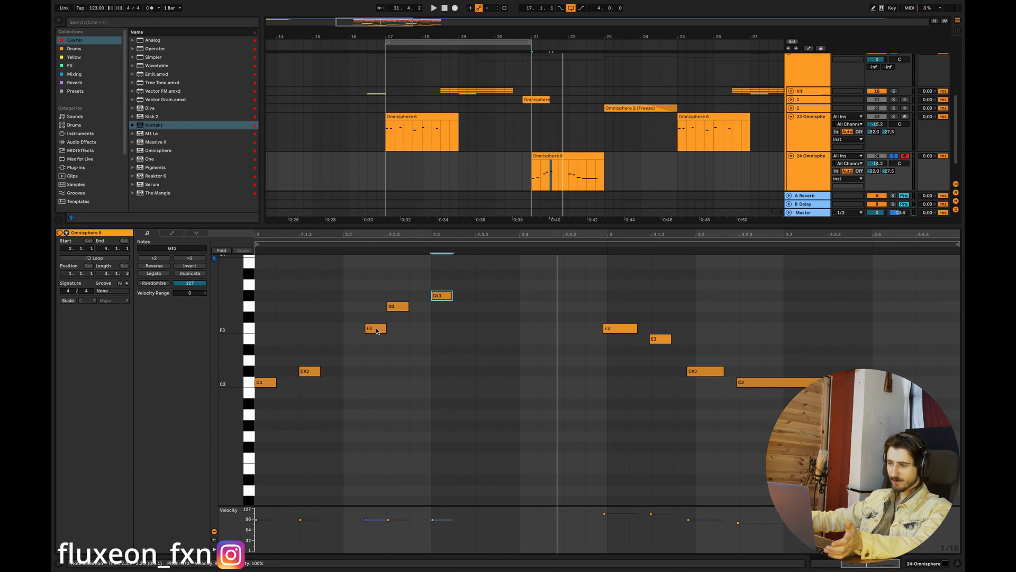
# - Move G#3 back beside G3 and shift F3 one sixteenth later, auditioning the C3, F3 and G3 notes
pyautogui.click(377, 329)
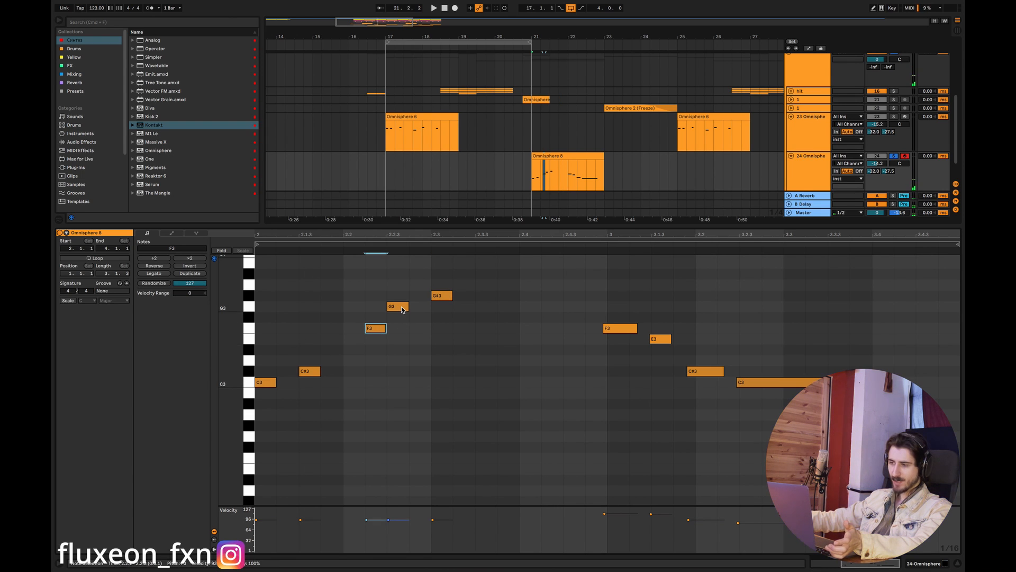
pyautogui.rightClick(401, 309)
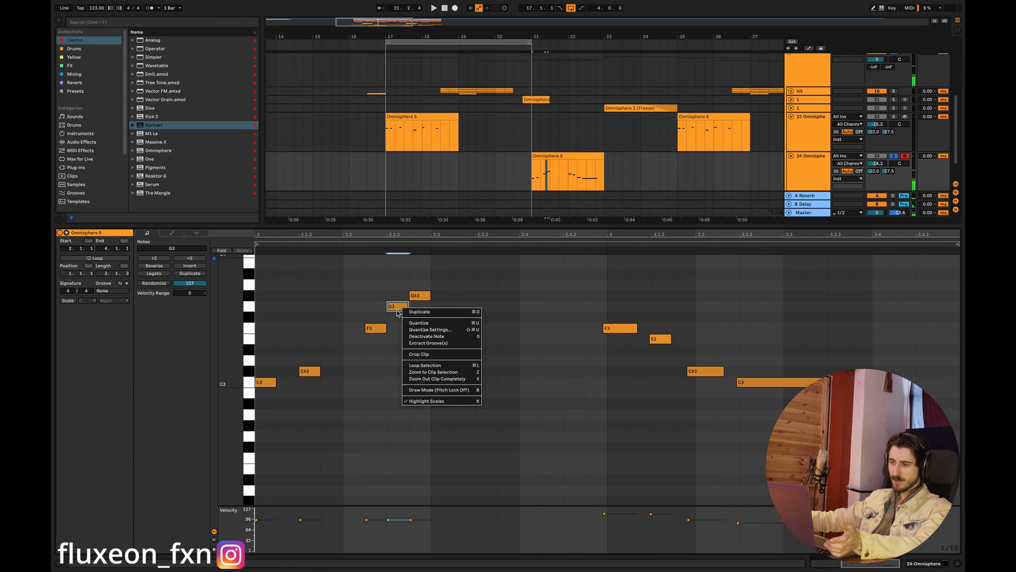
pyautogui.click(401, 312)
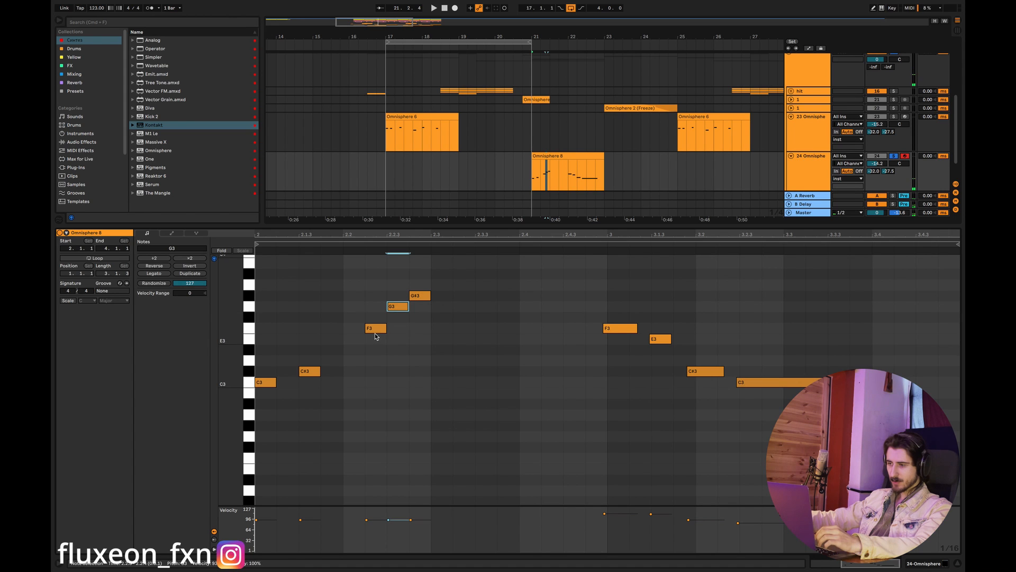
pyautogui.click(377, 330)
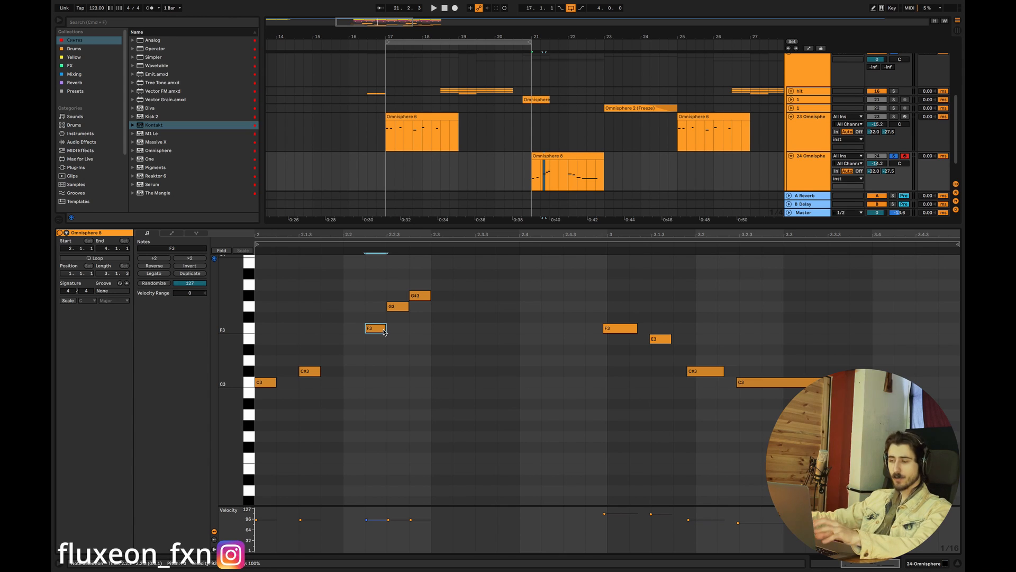
pyautogui.click(256, 380)
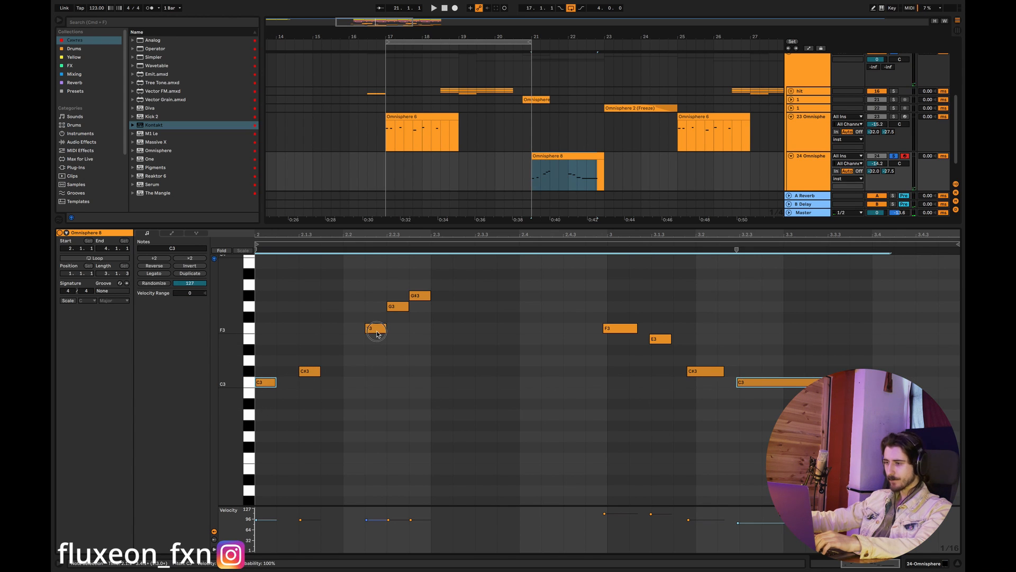
pyautogui.moveTo(377, 334)
pyautogui.mouseDown()
pyautogui.moveTo(400, 316)
pyautogui.moveTo(395, 331)
pyautogui.mouseUp()
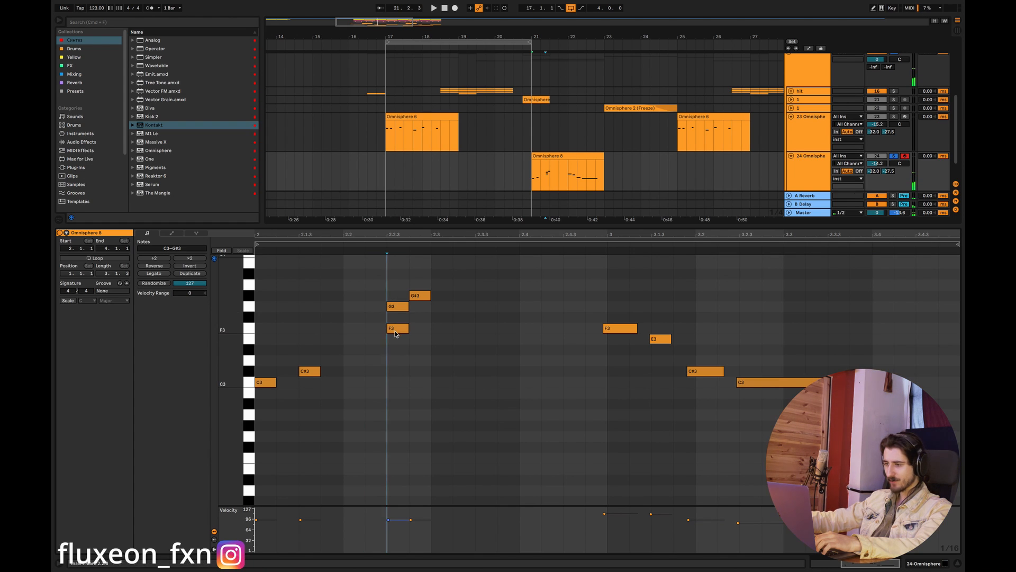
# - Delete the trial F3, G3, G#3, C#3 and C3 notes from the first bar of the Omnisphere clip
pyautogui.doubleClick(395, 329)
pyautogui.doubleClick(398, 306)
pyautogui.doubleClick(419, 295)
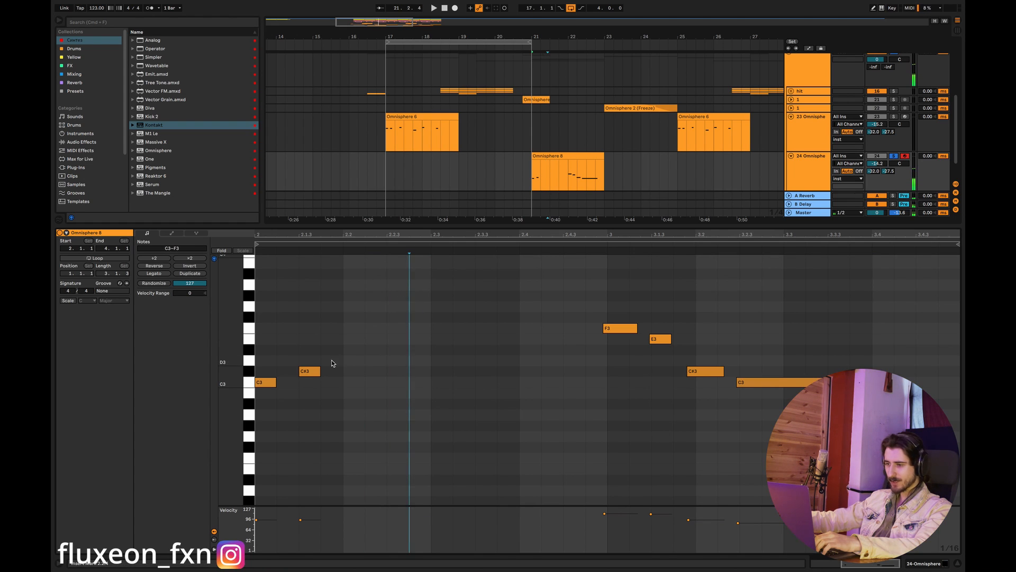
pyautogui.doubleClick(310, 371)
pyautogui.doubleClick(262, 383)
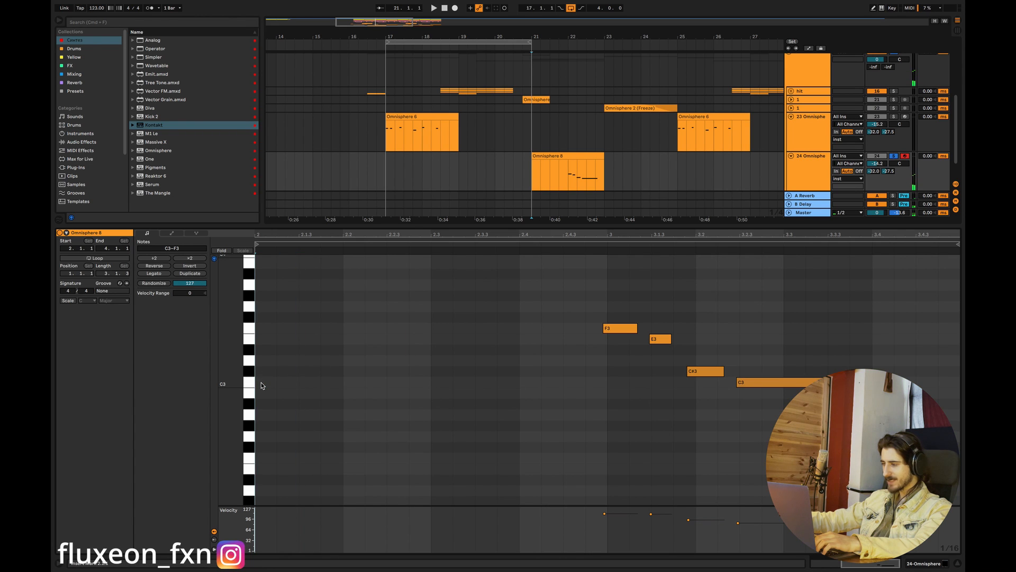
# - Close the clip editor and zoom the arrangement in around bars 17 to 21
pyautogui.click(947, 563)
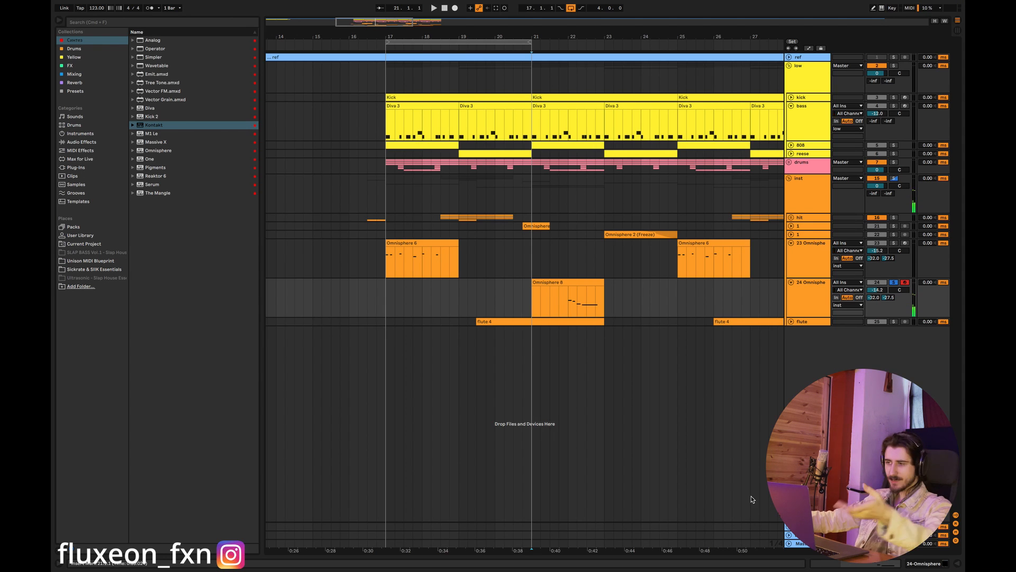
pyautogui.moveTo(394, 34); pyautogui.dragTo(380, 36)
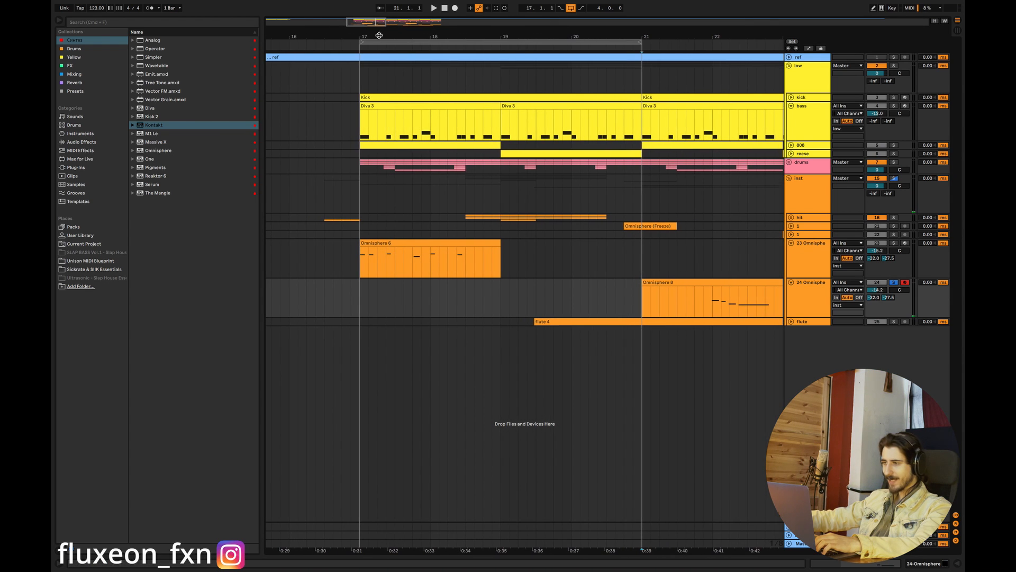
# - Solo the low group and play back the Diva 3 bass line from bar 17
pyautogui.moveTo(641, 124); pyautogui.dragTo(355, 112)
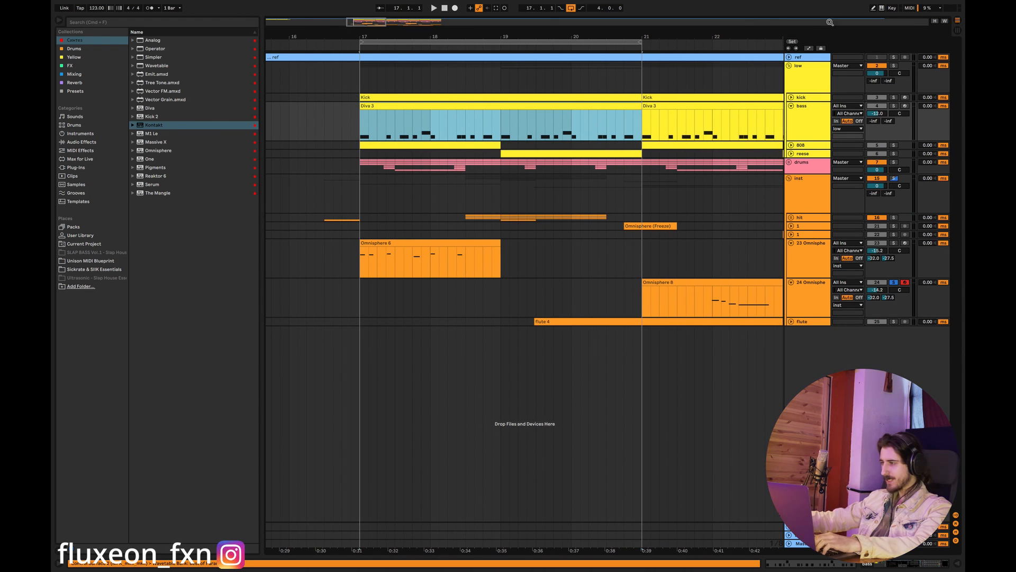
pyautogui.click(893, 66)
pyautogui.press('space')
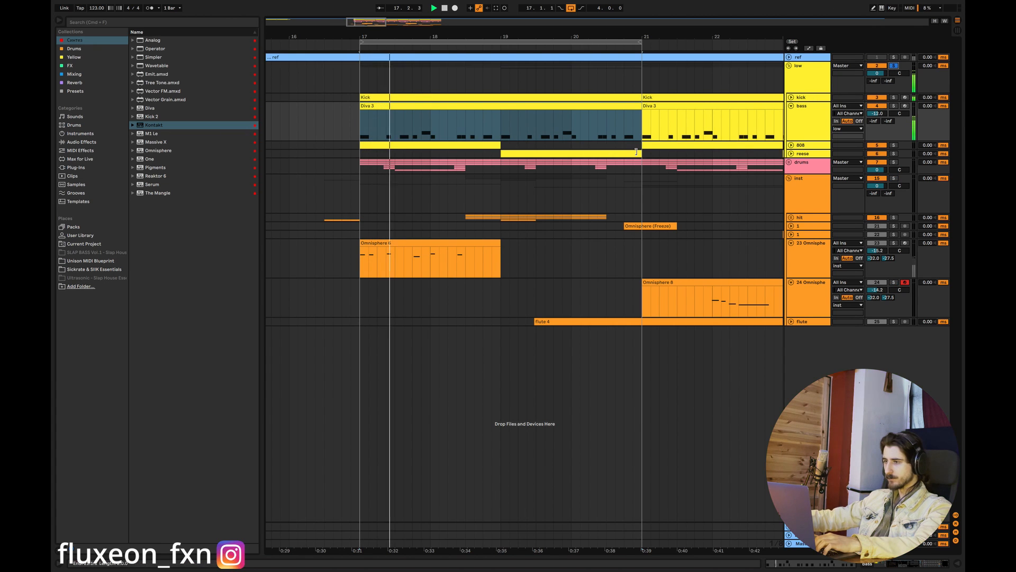
pyautogui.press('space')
# - Open the second Diva 3 bass clip, spanning bars 19 to 21, and switch off its scale highlighting
pyautogui.moveTo(500, 129); pyautogui.dragTo(627, 108)
pyautogui.doubleClick(627, 107)
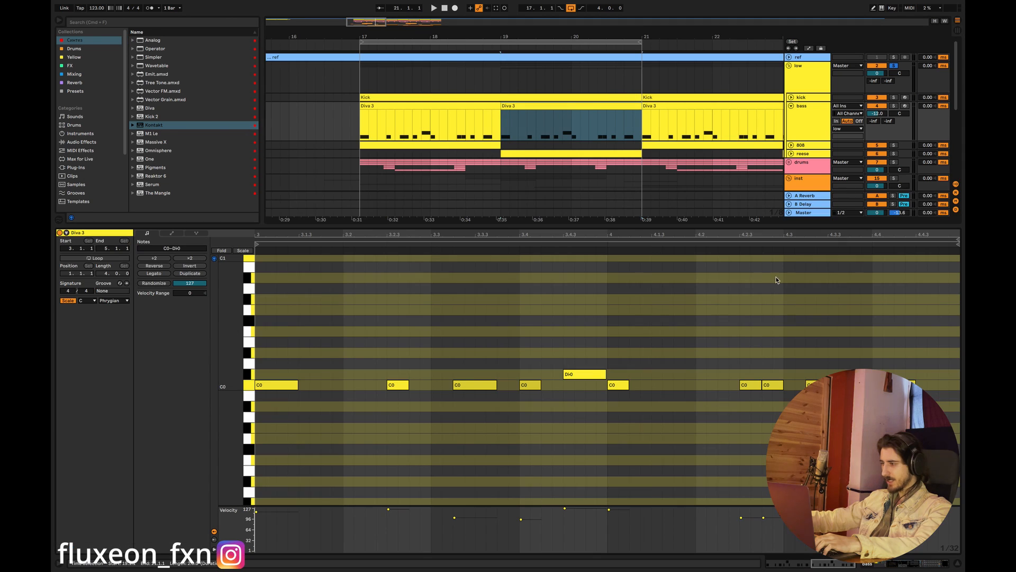
pyautogui.click(68, 300)
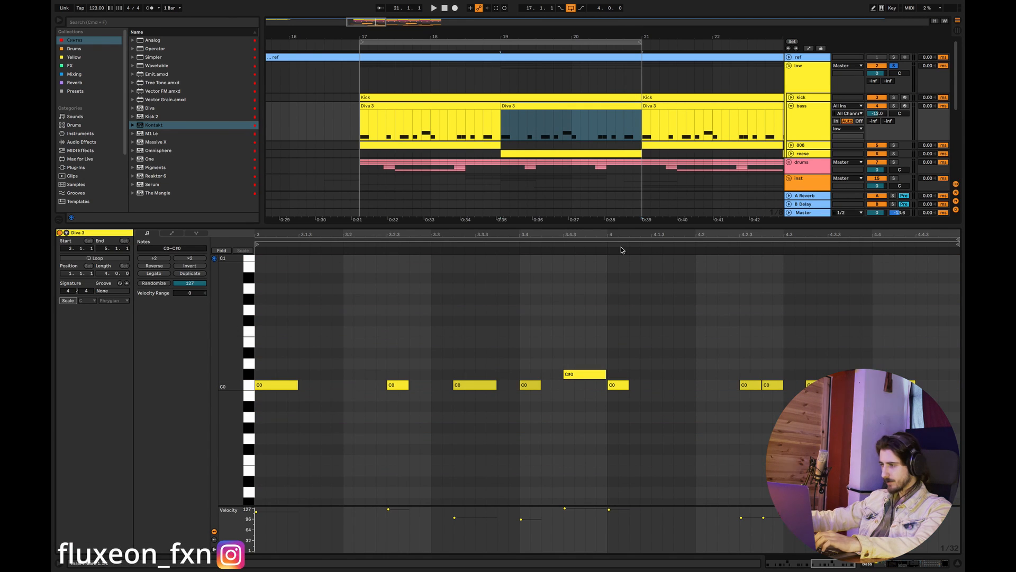
# - Play the end of the bass clip and add trial F0 and G0 notes in the last beat of its final bar
pyautogui.click(698, 275)
pyautogui.press('space')
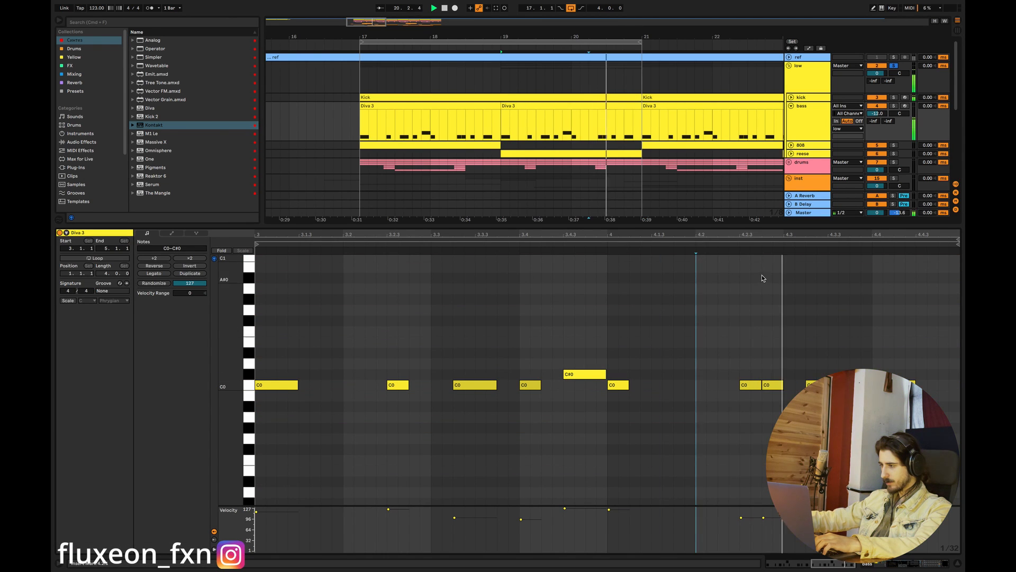
pyautogui.doubleClick(924, 332)
pyautogui.press('space')
pyautogui.moveTo(944, 331); pyautogui.dragTo(950, 332)
pyautogui.doubleClick(948, 309)
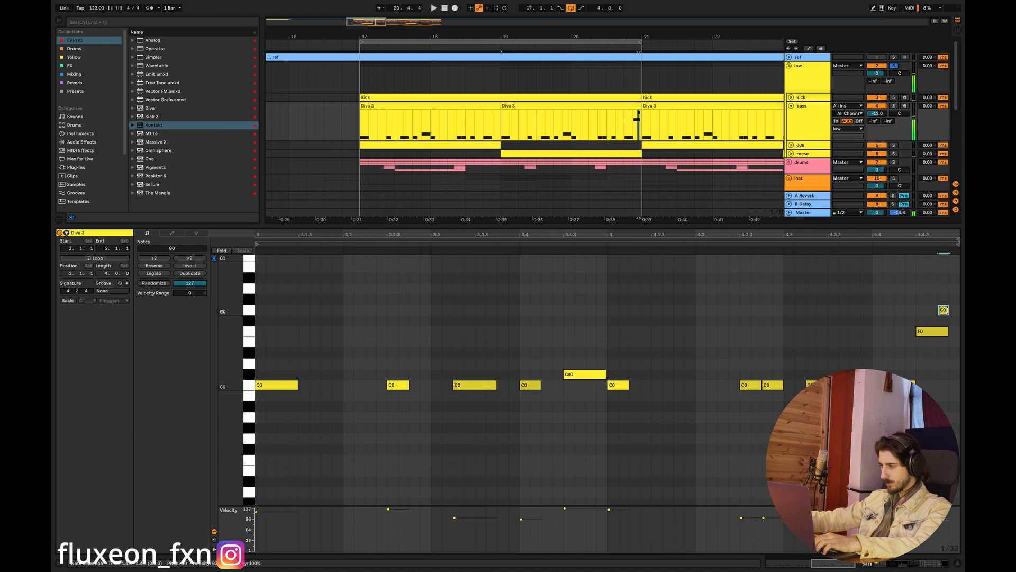
# - Shift the trial F0 note one sixteenth earlier and set the grid to 1/16, playing back the fill around these edits
pyautogui.click(851, 250)
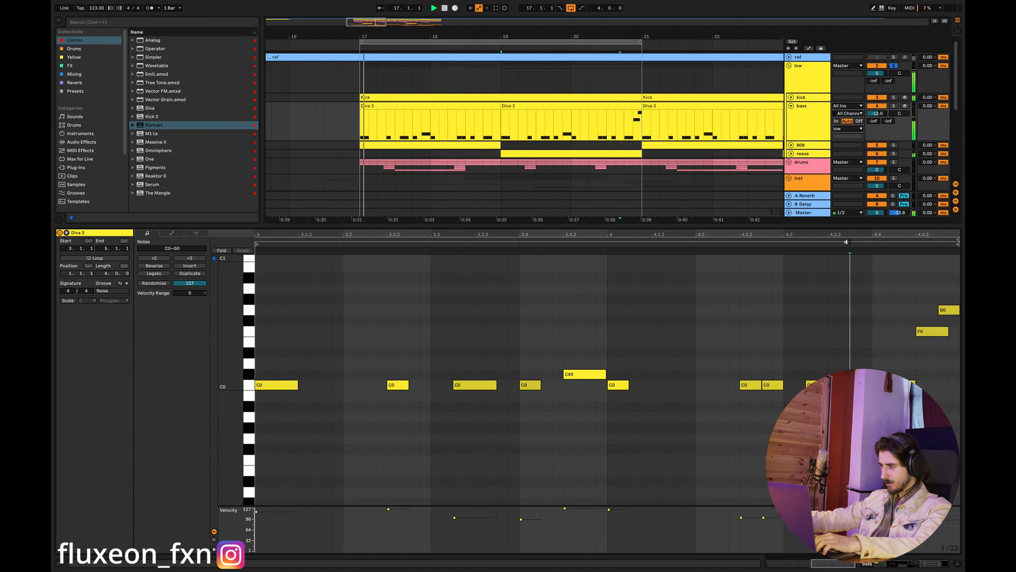
pyautogui.press('space')
pyautogui.moveTo(931, 335); pyautogui.dragTo(910, 336)
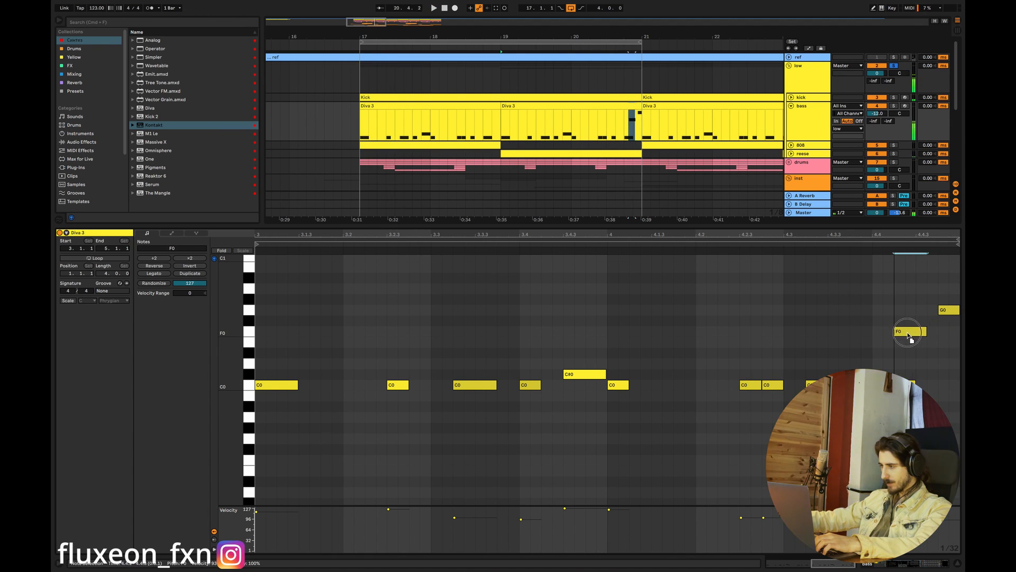
pyautogui.rightClick(843, 354)
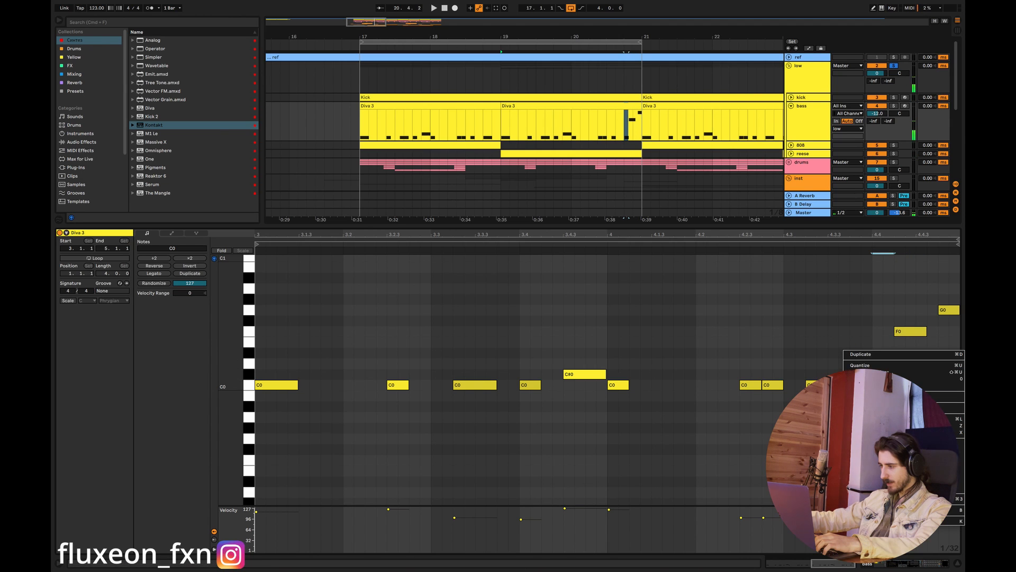
pyautogui.click(886, 482)
pyautogui.click(811, 249)
pyautogui.press('space')
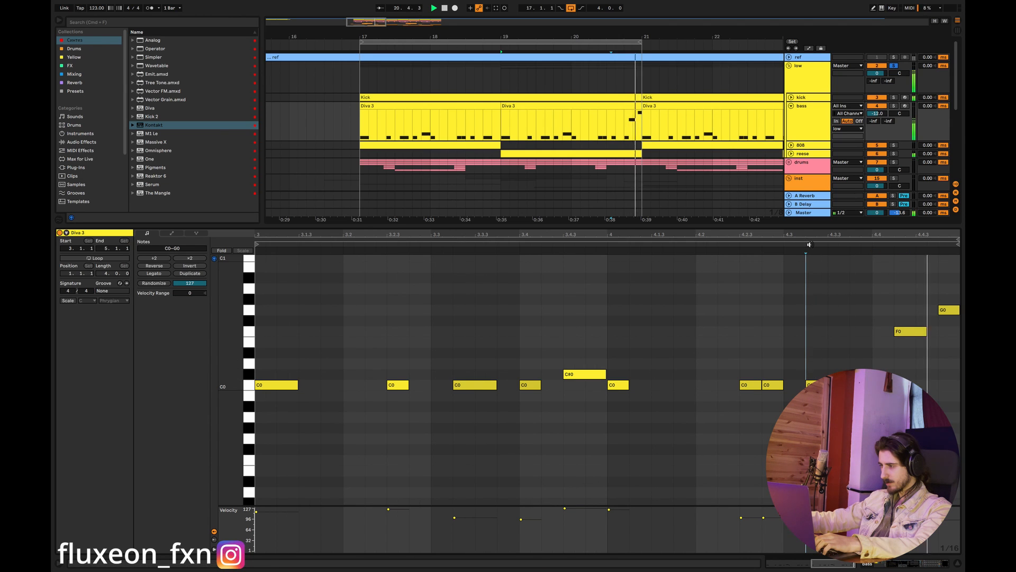
pyautogui.press('space')
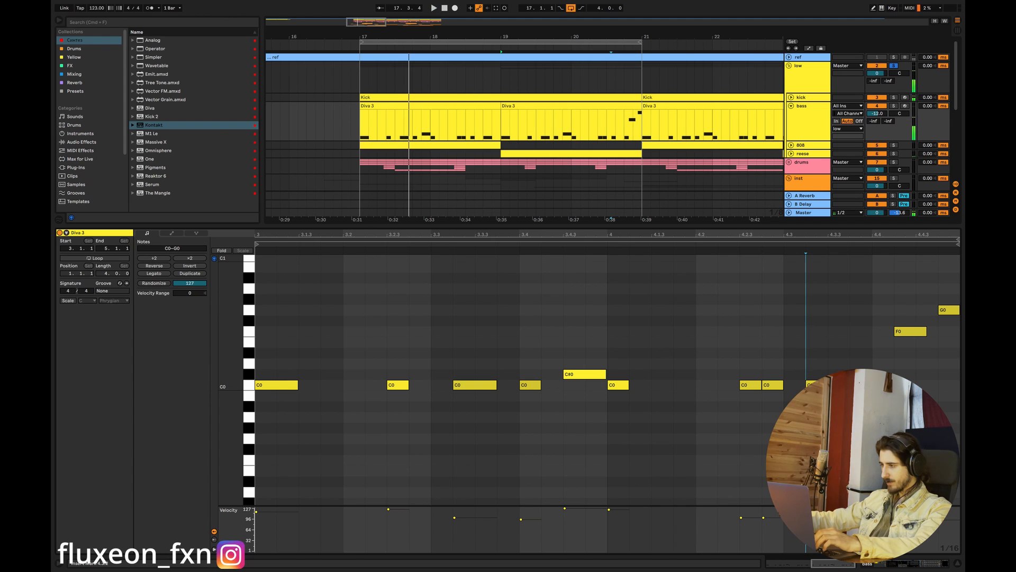
# - Place a trial C#0 note at 4.4, just before the F0 note, and play back the bass fill
pyautogui.doubleClick(880, 373)
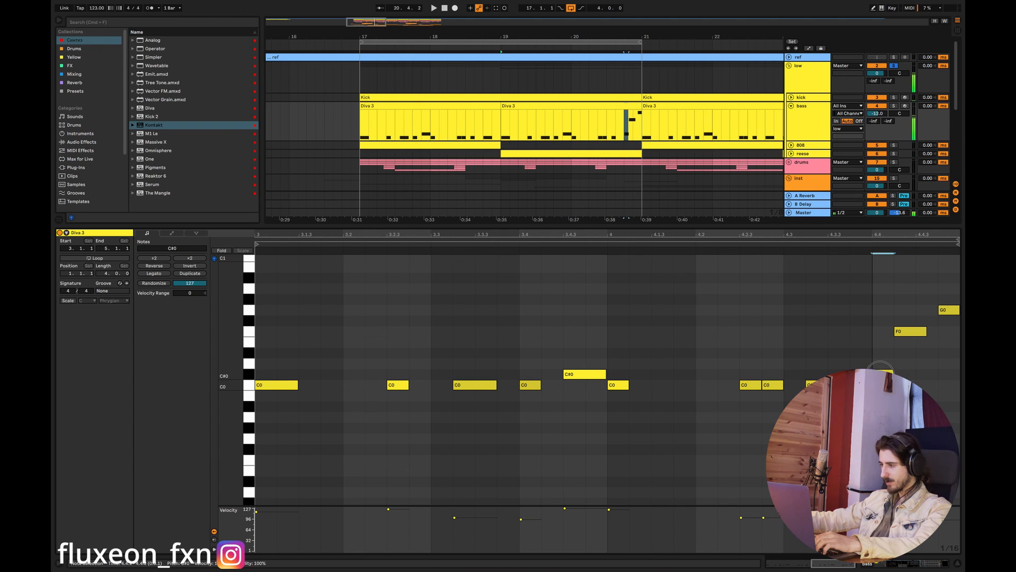
pyautogui.click(744, 242)
pyautogui.press('space')
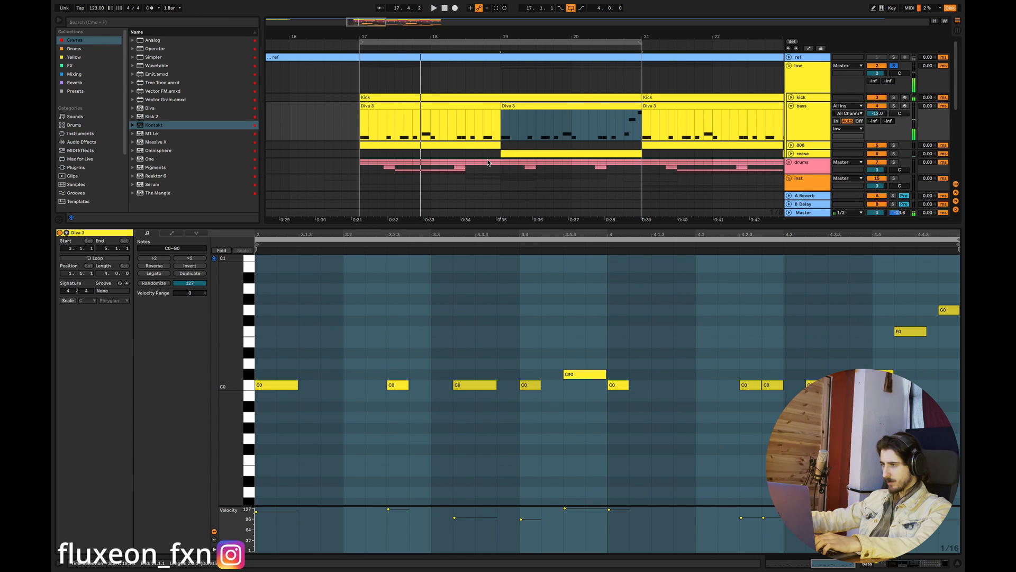
# - Play the bass from bar 20, close the clip editor and solo the drums group alongside the low group
pyautogui.click(589, 135)
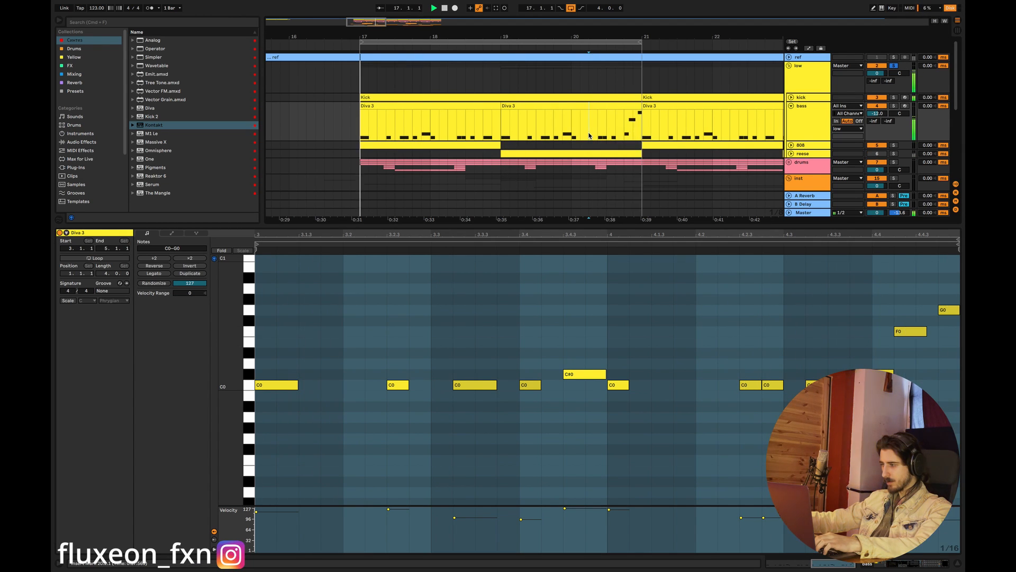
pyautogui.click(956, 562)
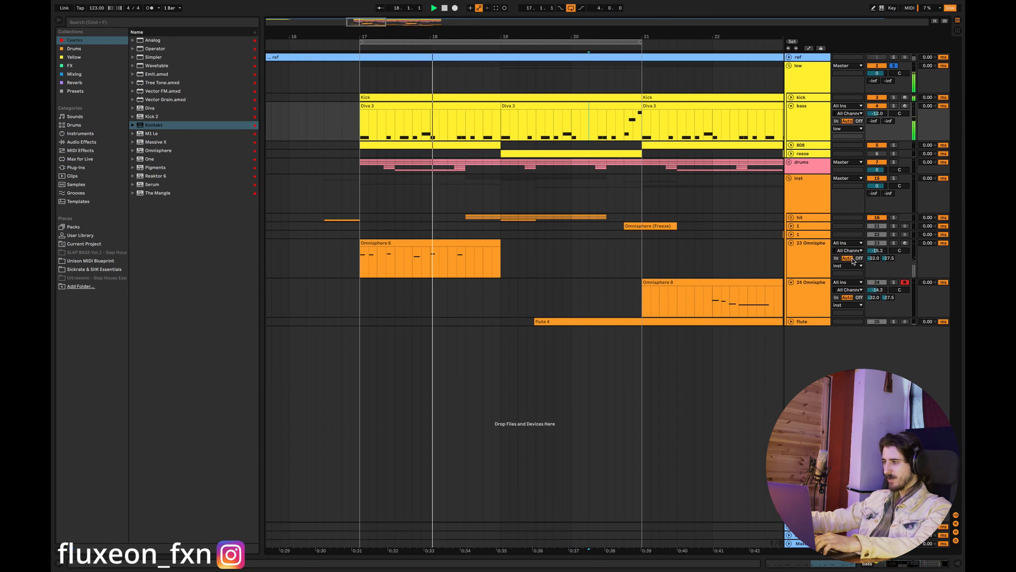
pyautogui.click(895, 162)
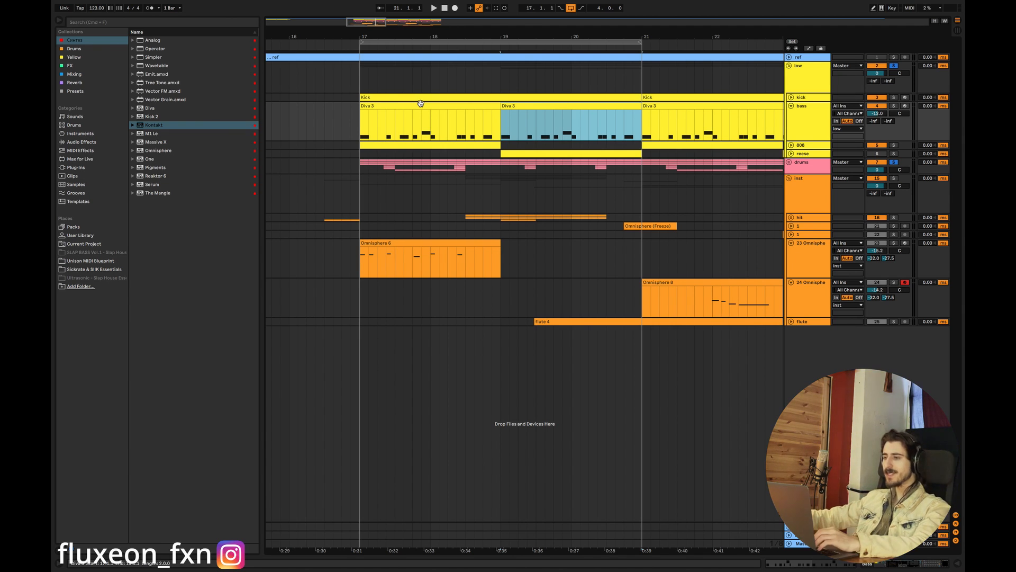
# - Switch off scale highlighting in the first Diva 3 bass clip and audition its C#0 note and the C0 note before it
pyautogui.doubleClick(398, 106)
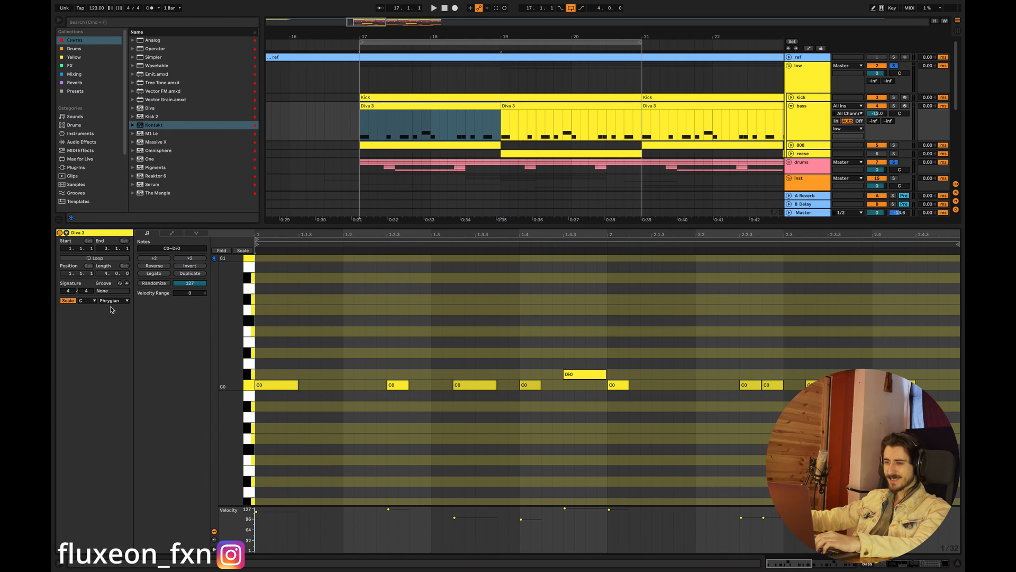
pyautogui.click(67, 301)
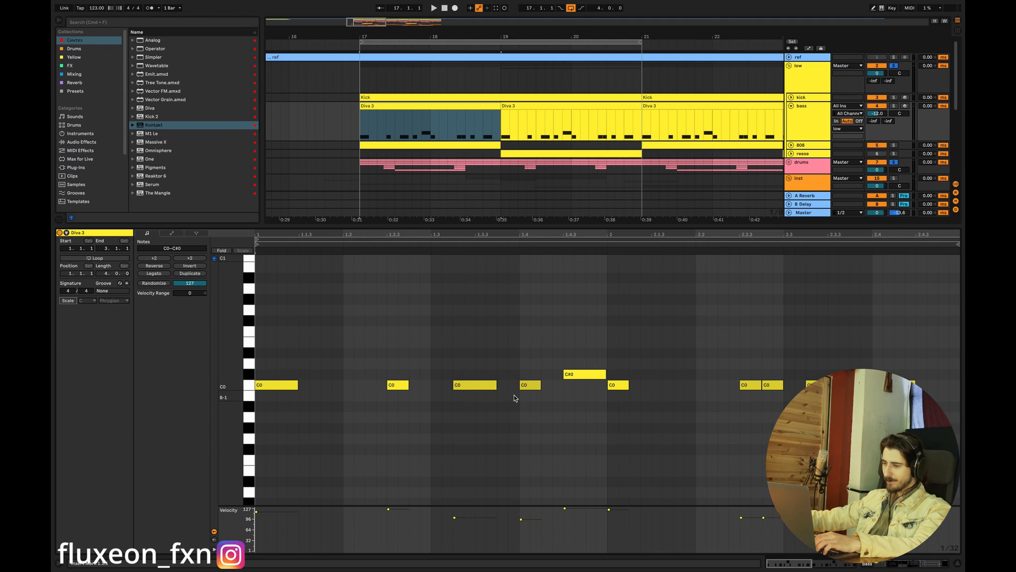
pyautogui.click(583, 374)
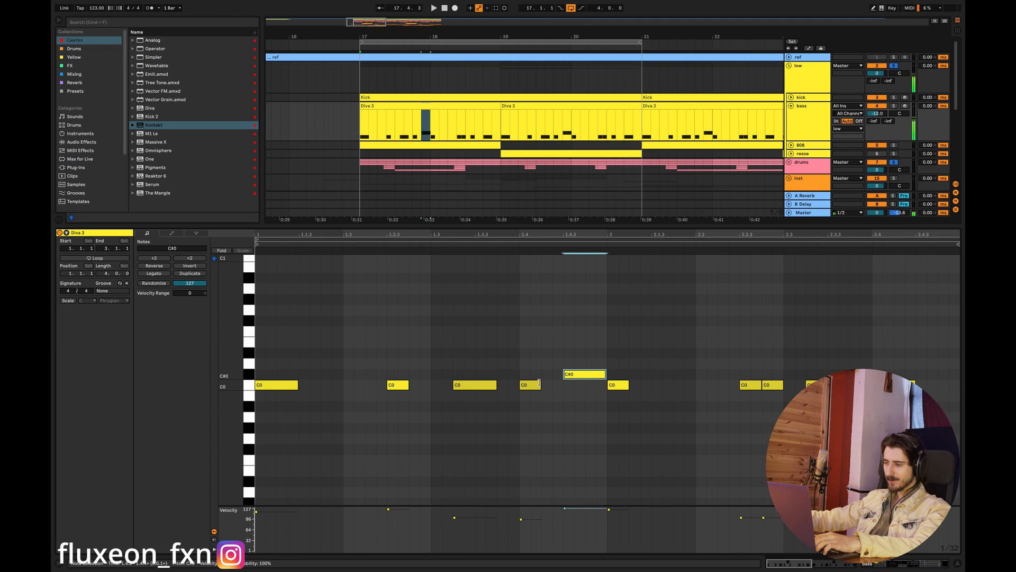
pyautogui.click(529, 386)
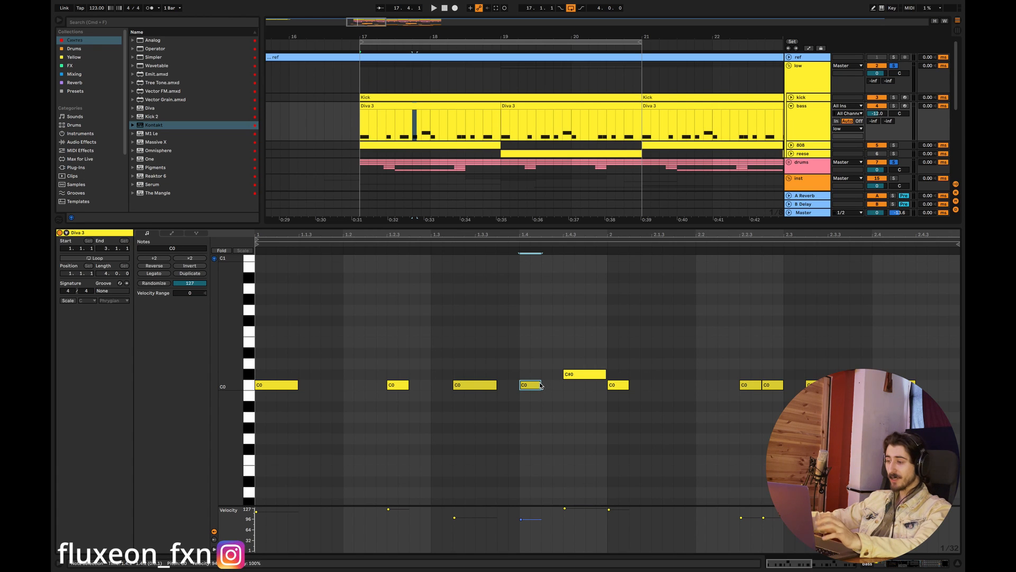
# - Try lengthening the C0 note at 1.4 until it meets C#0, audition it, and restore the note's length
pyautogui.moveTo(540, 385); pyautogui.dragTo(562, 386)
pyautogui.click(580, 375)
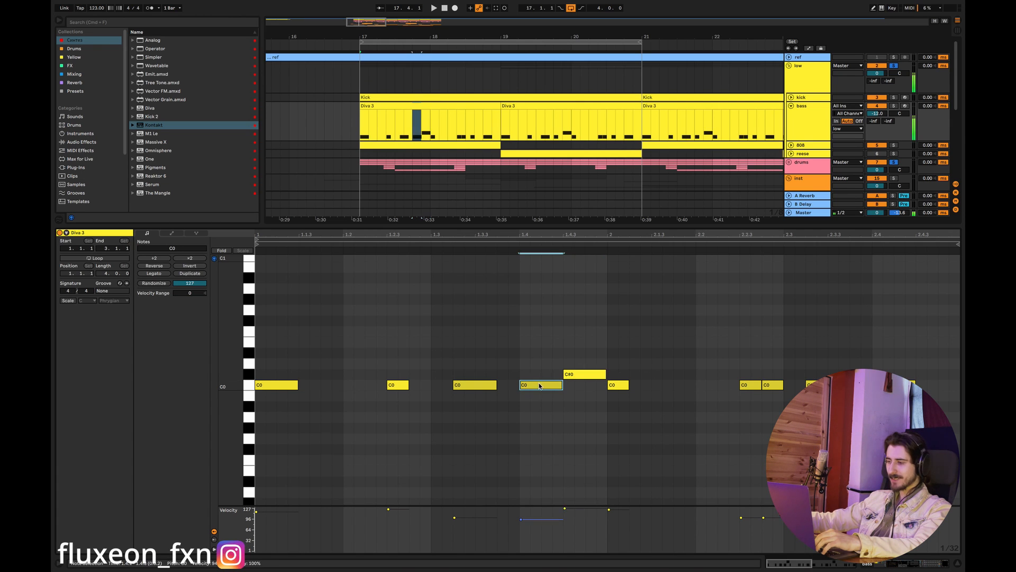
pyautogui.moveTo(561, 385); pyautogui.dragTo(541, 385)
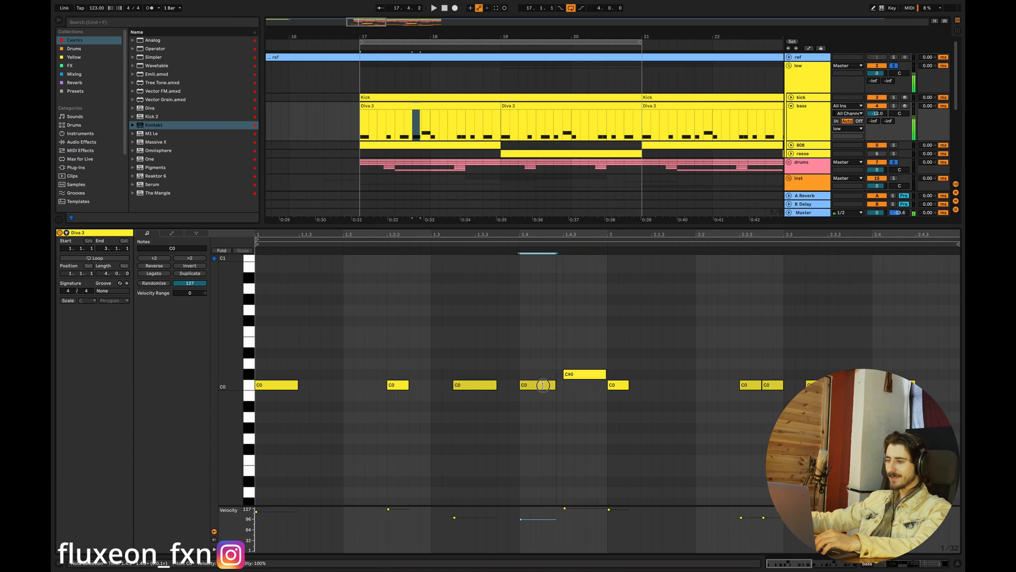
# - Audition the C0, D0 and D#0 piano keys to compare the larger intervals against the root, and clear the note selection
pyautogui.click(250, 386)
pyautogui.click(249, 365)
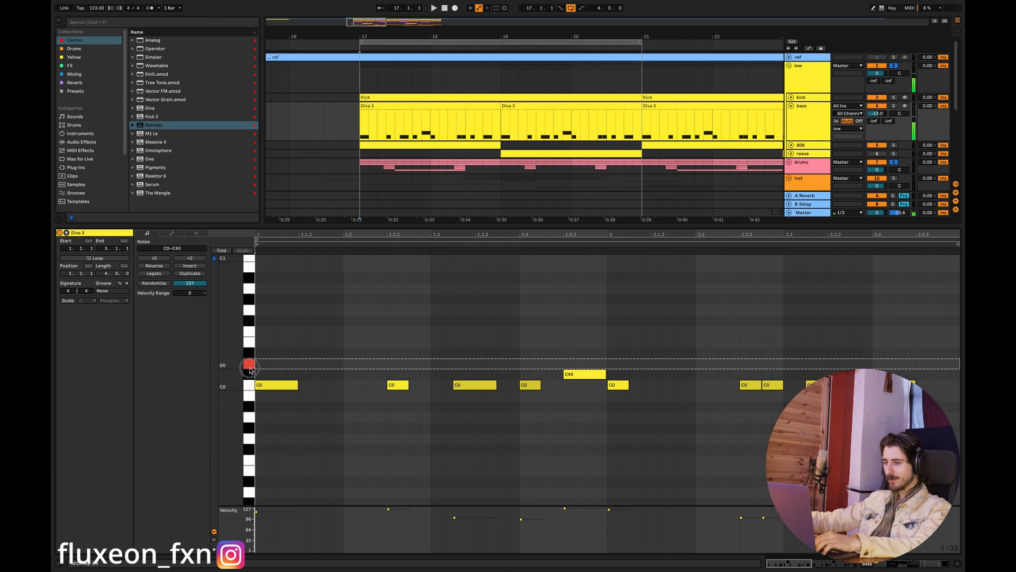
pyautogui.click(249, 387)
pyautogui.click(248, 355)
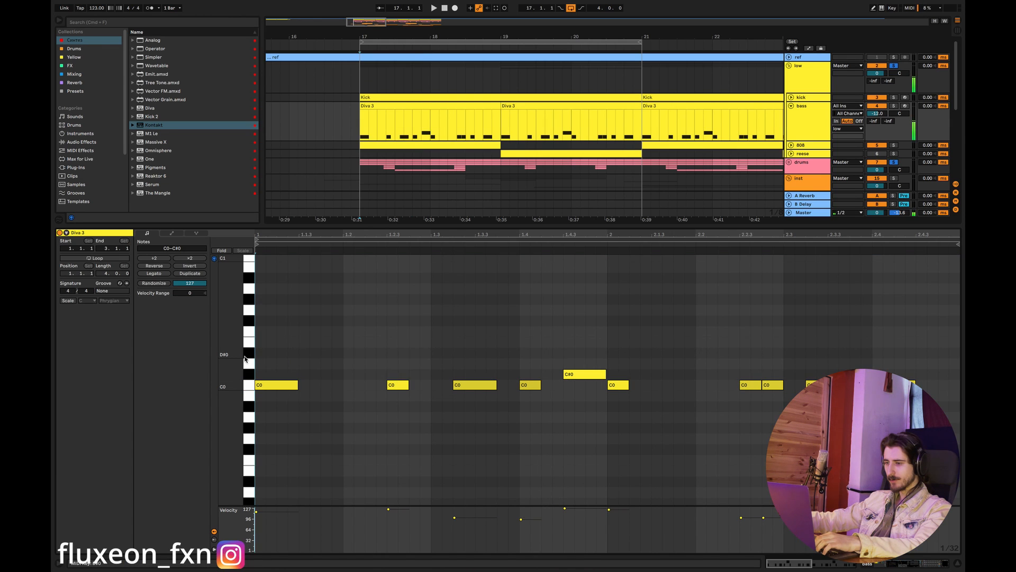
pyautogui.click(248, 387)
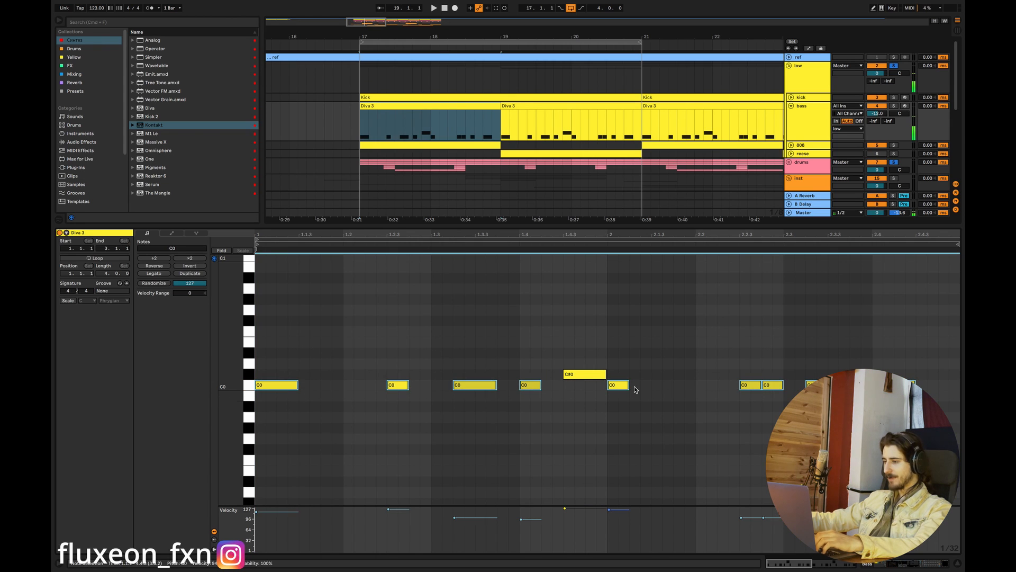
pyautogui.click(652, 371)
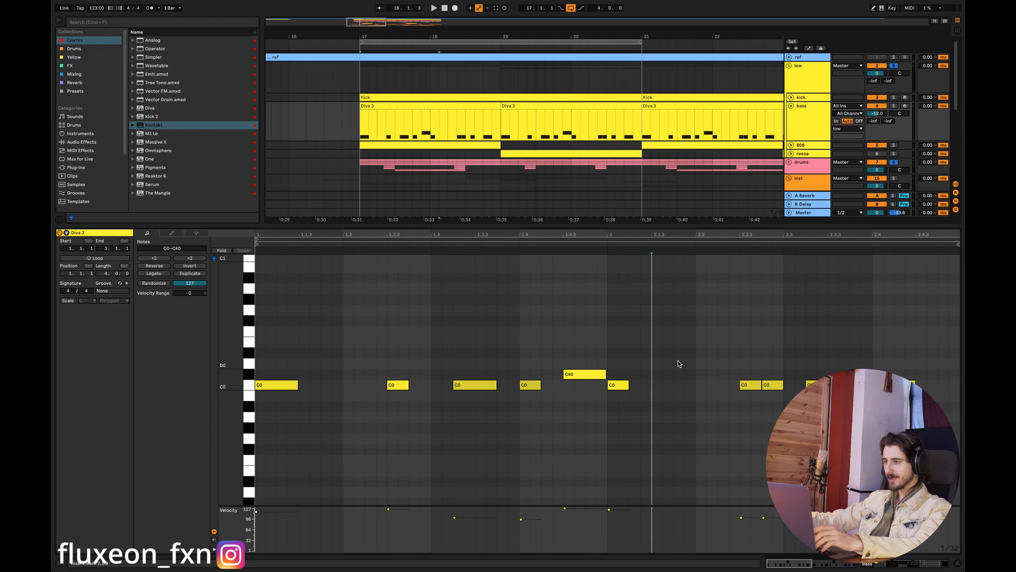